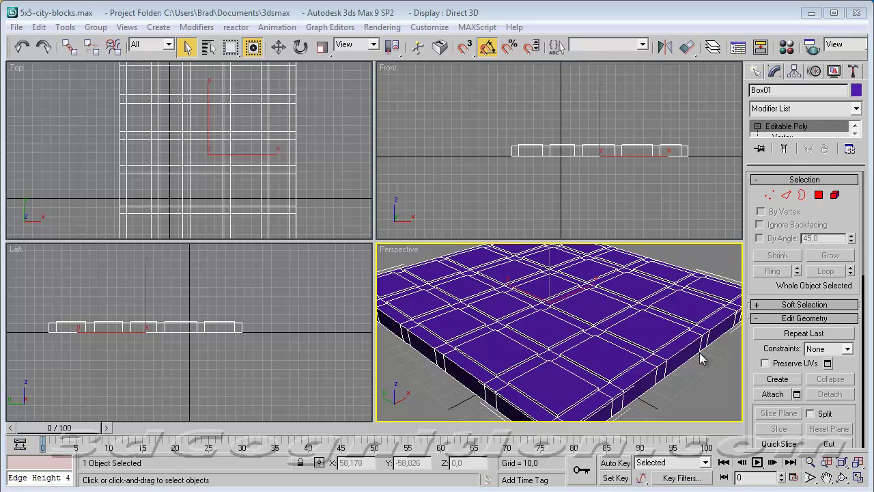
- Convert the city-block slab Box01 to an Editable Poly
middle_click_drag(654, 332, 640, 315)
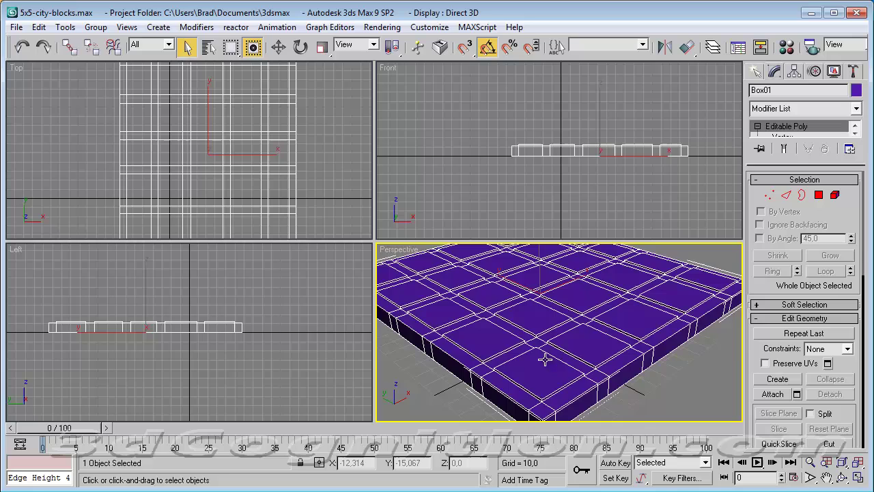
middle_click_drag(649, 324, 663, 356)
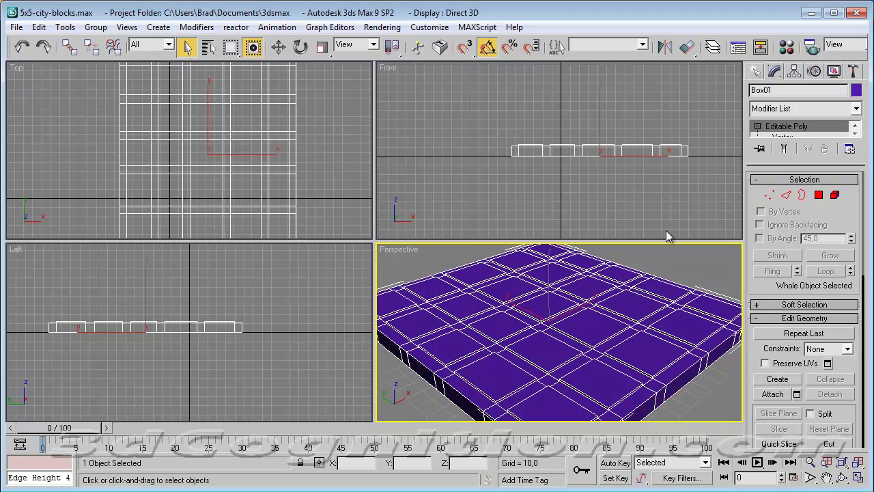
right_click(603, 330)
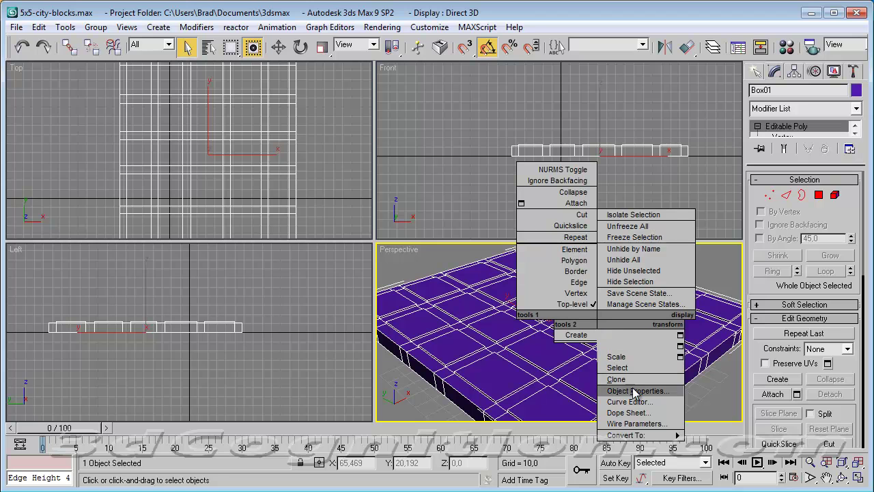
mouse_move(622, 437)
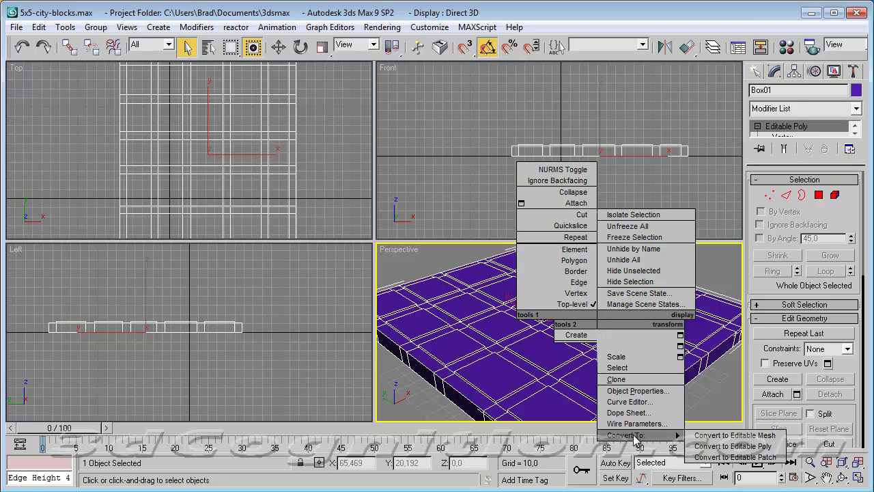
left_click(754, 446)
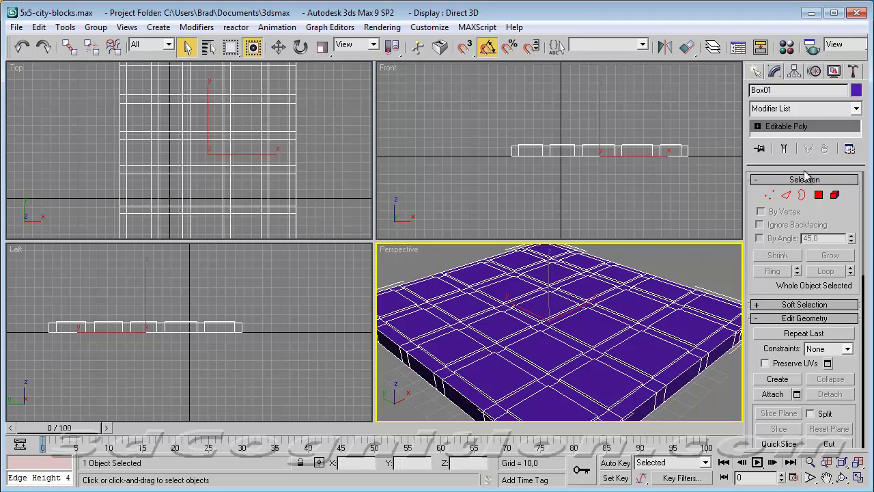
- Add an Unwrap UVW modifier on top of the slab's modifier stack
left_click_drag(807, 164, 801, 195)
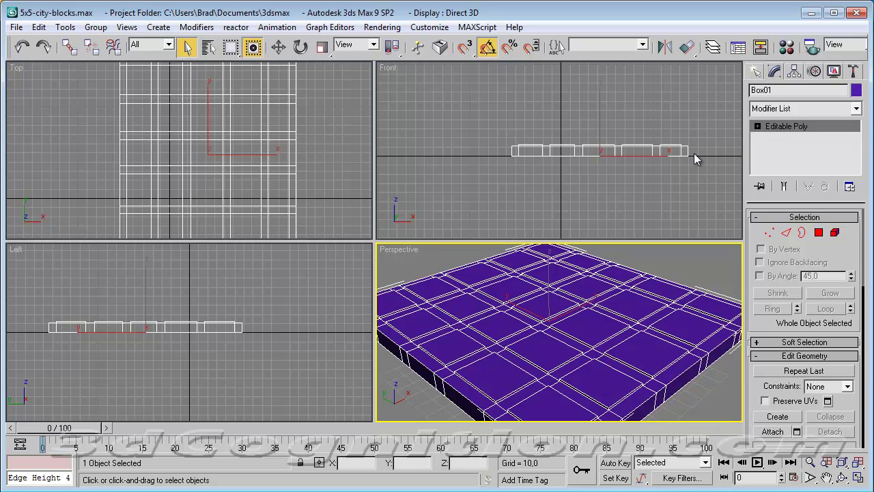
left_click(856, 111)
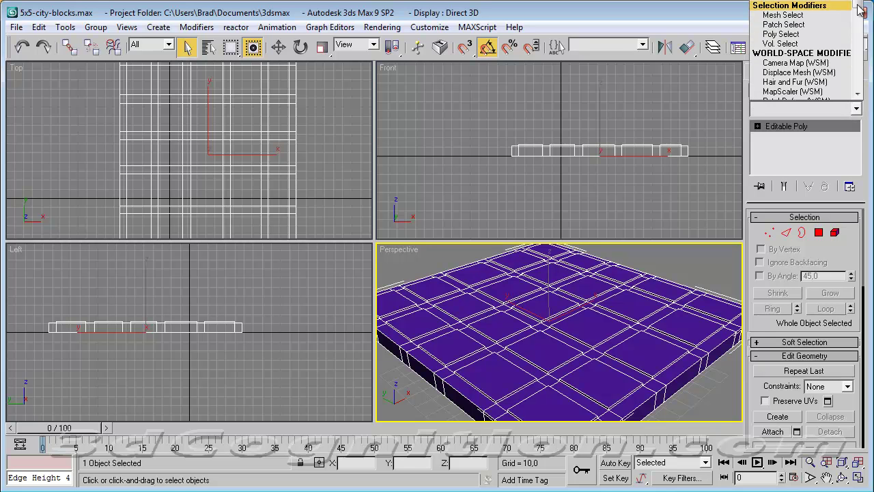
left_click_drag(861, 7, 858, 81)
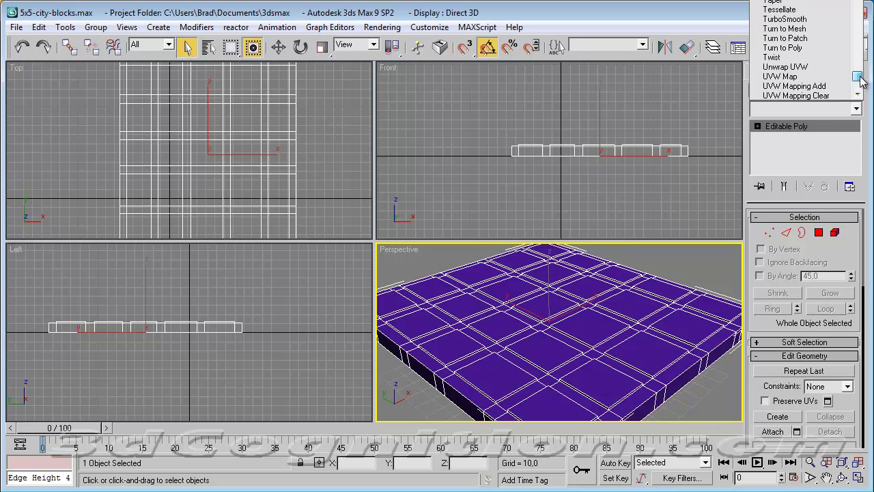
left_click(798, 66)
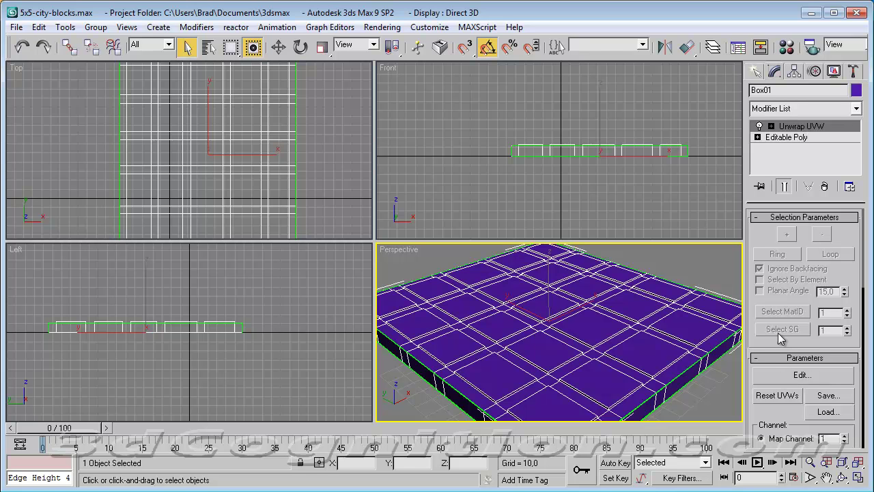
- Open the Edit UVWs window, move it right and shorten it, and enable Face sub-object mode
left_click(797, 375)
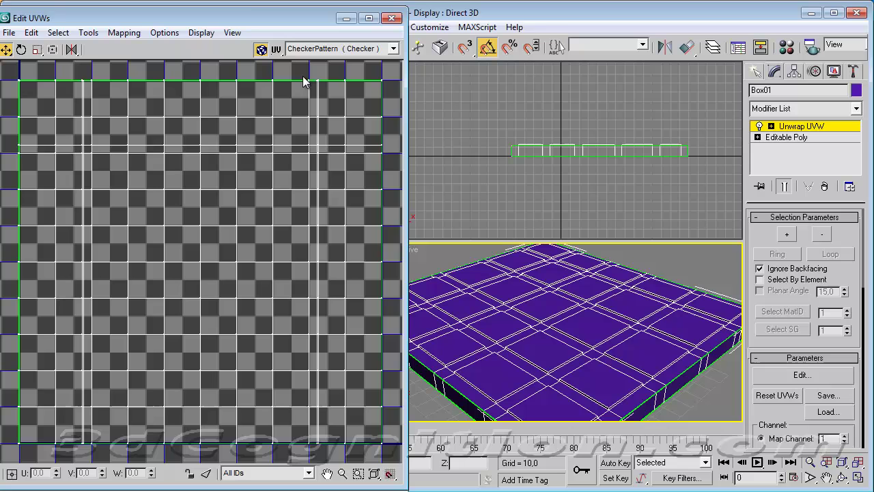
left_click_drag(283, 21, 308, 20)
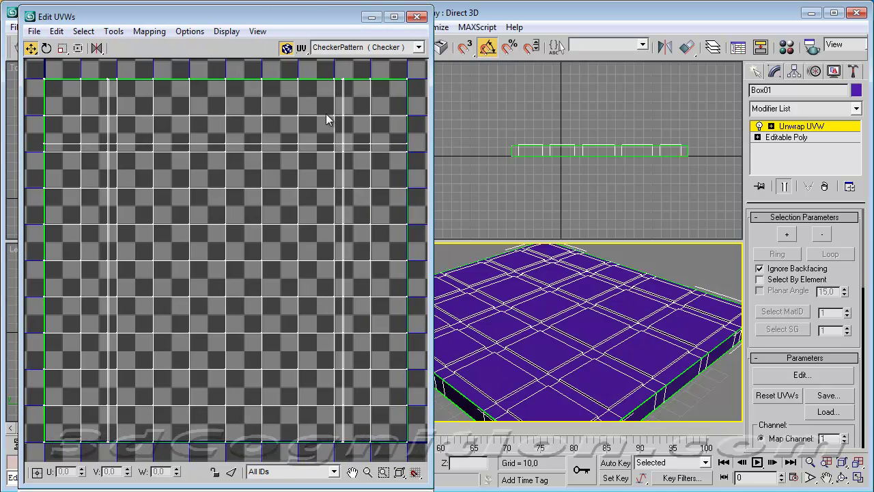
left_click_drag(289, 8, 269, 20)
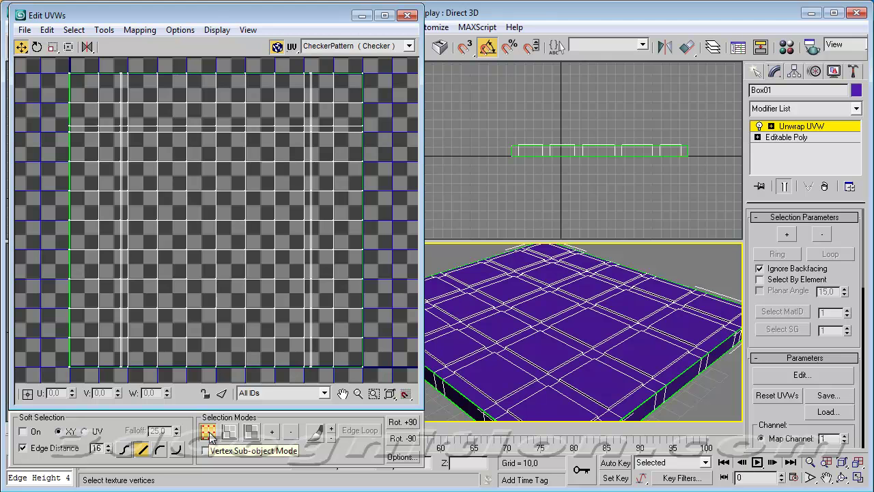
left_click(251, 432)
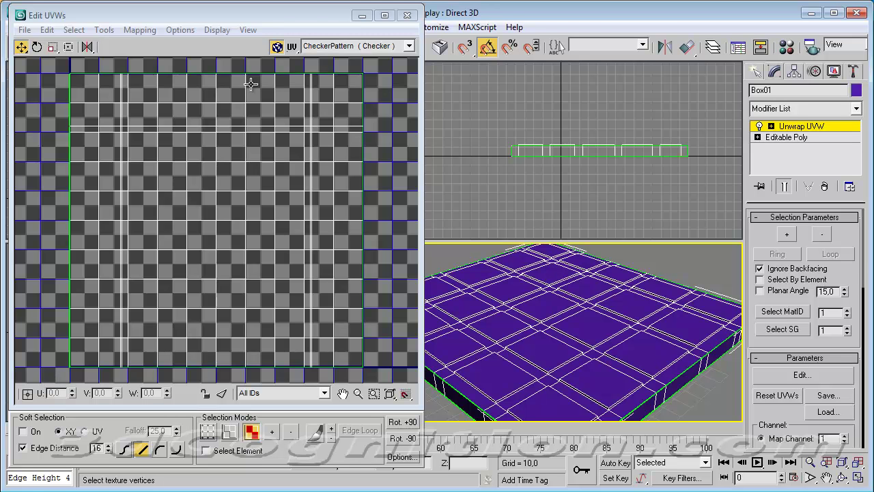
- Hide the checker map and turn off Show Grid in the unwrap preferences
left_click(277, 47)
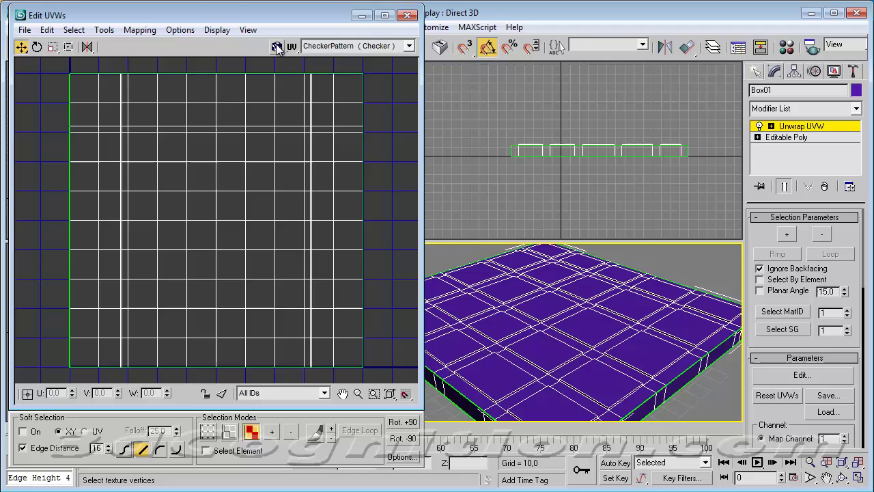
left_click(181, 31)
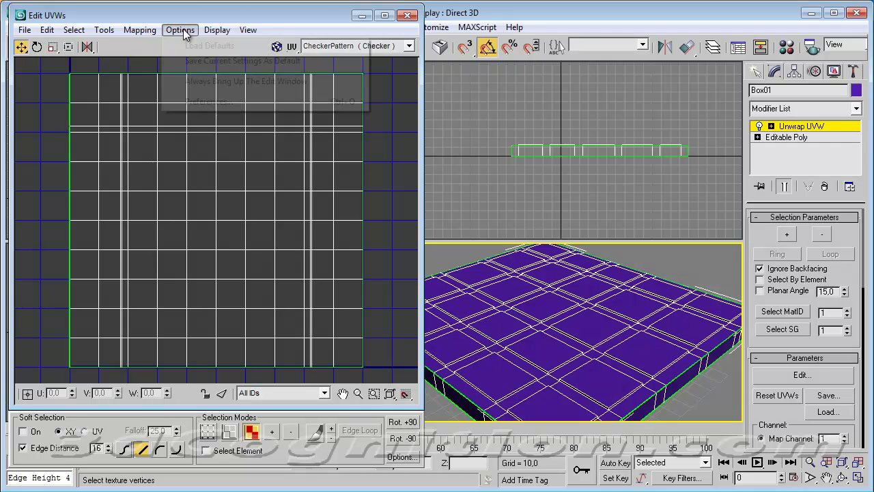
left_click(219, 102)
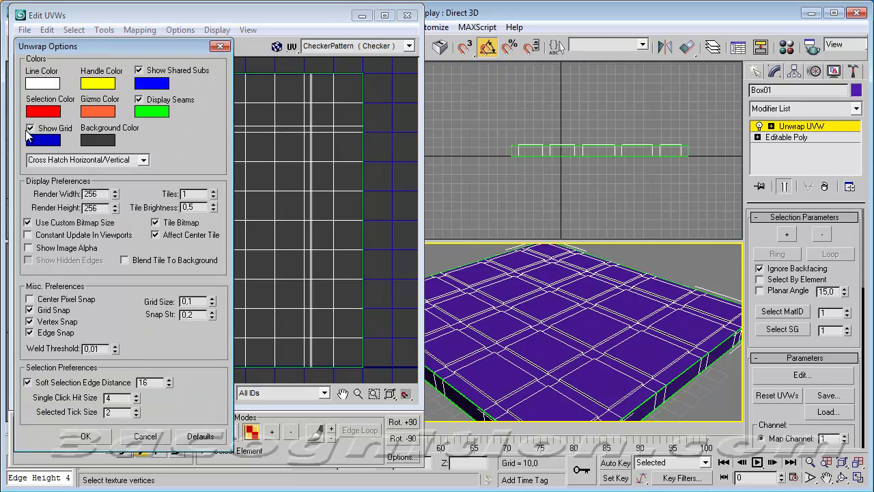
left_click(29, 129)
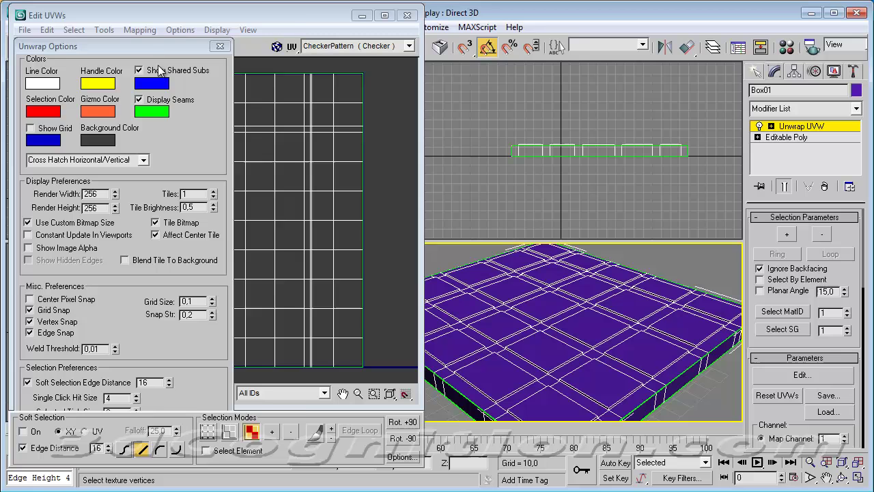
left_click_drag(157, 48, 228, 24)
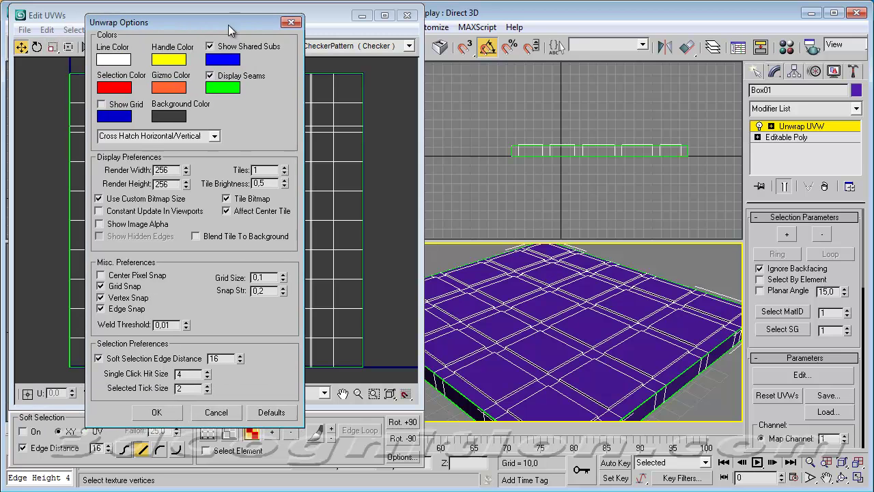
left_click(156, 411)
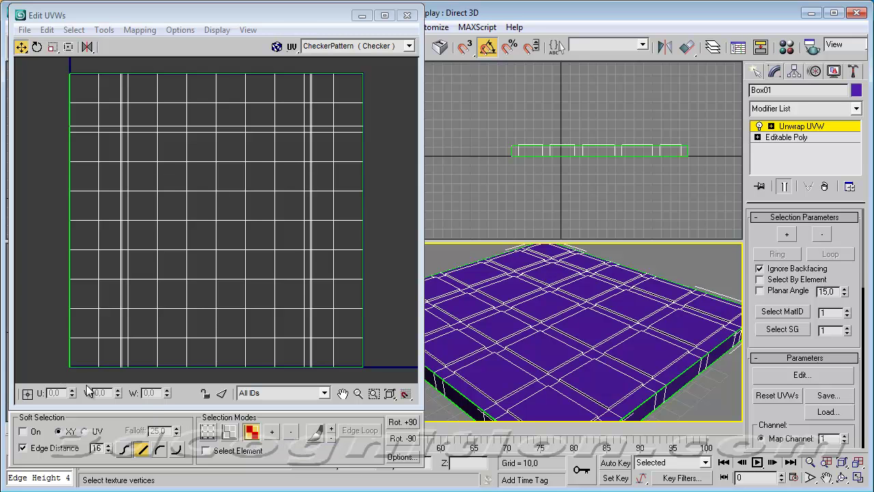
- Select all UV faces and apply Top/Bottom Normal Mapping with Rotate Clusters off
left_click_drag(62, 372, 334, 135)
left_click_drag(390, 58, 390, 58)
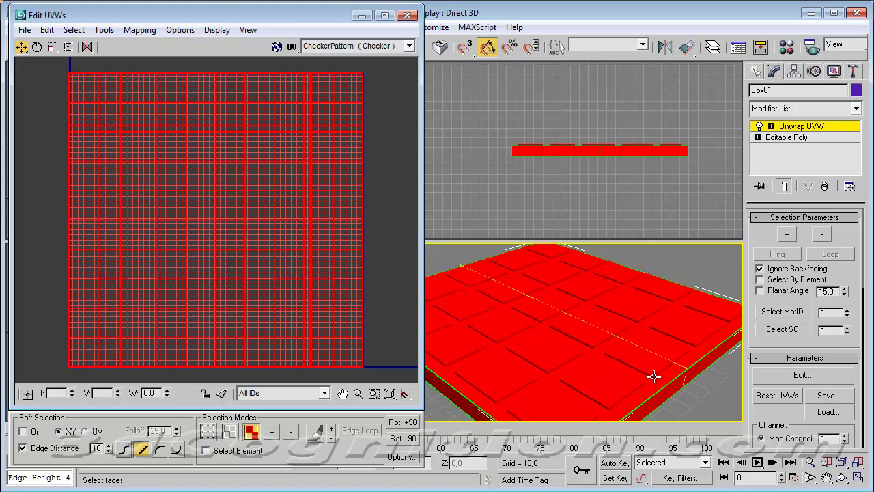
left_click(140, 31)
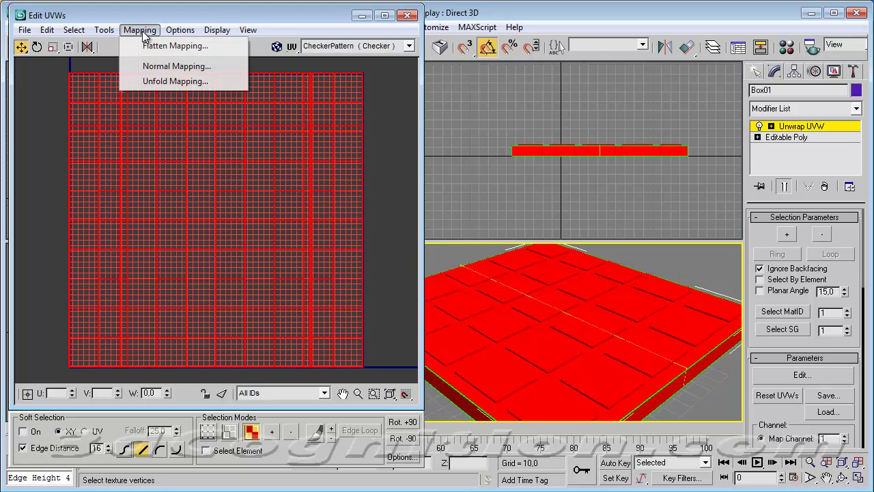
left_click(184, 69)
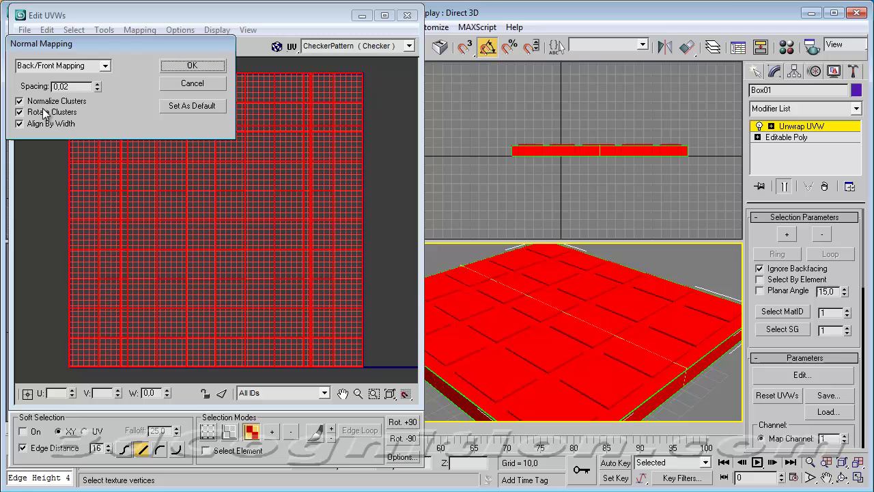
left_click(105, 66)
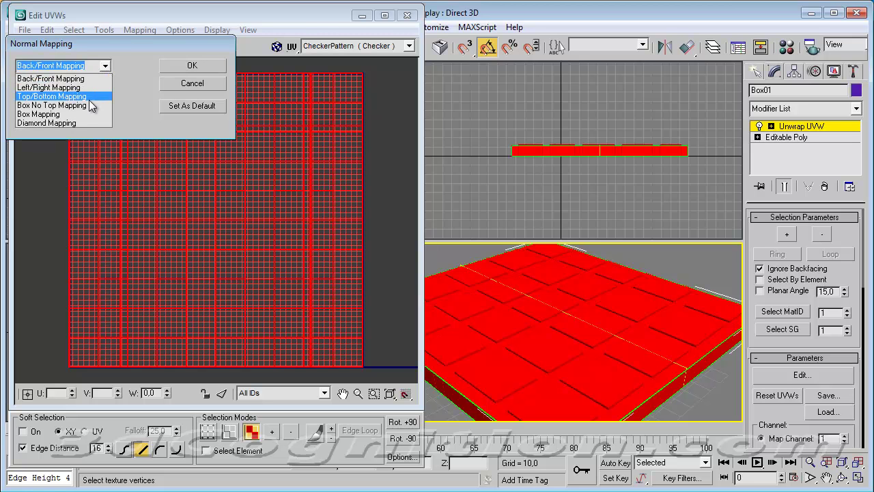
left_click(88, 100)
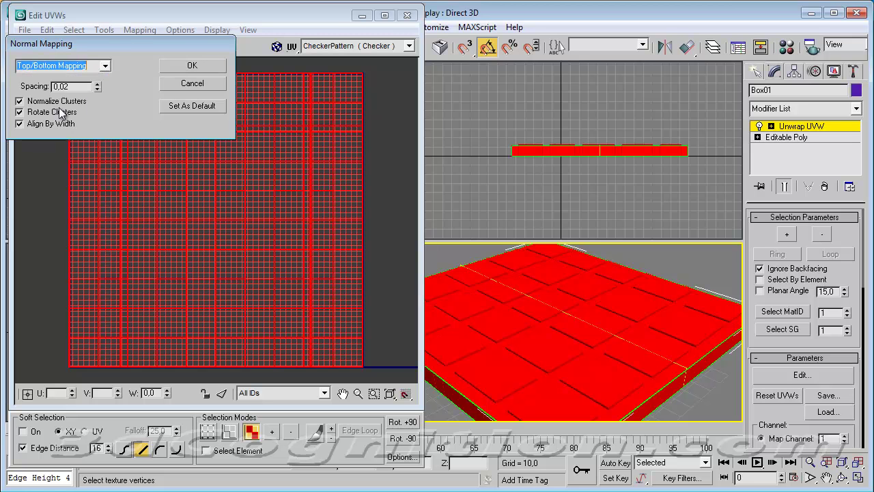
left_click(19, 111)
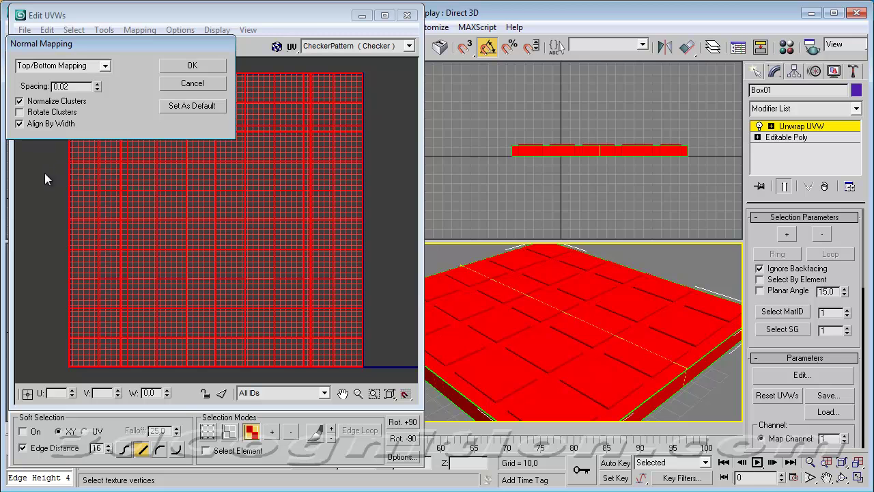
left_click(207, 63)
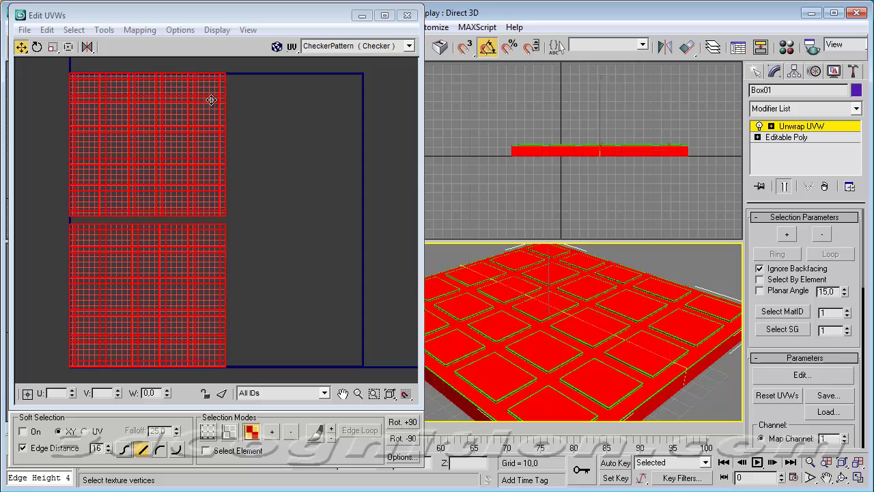
- Select the whole lower UV island of the slab
left_click(507, 288)
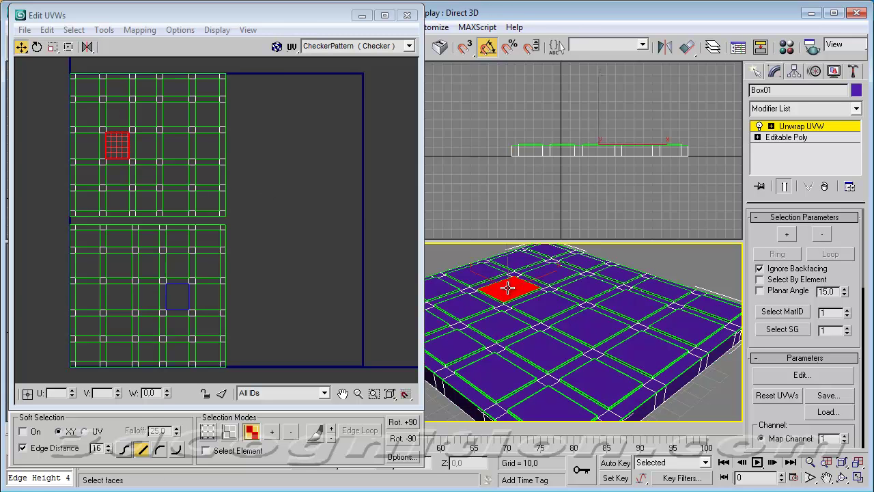
left_click(536, 313)
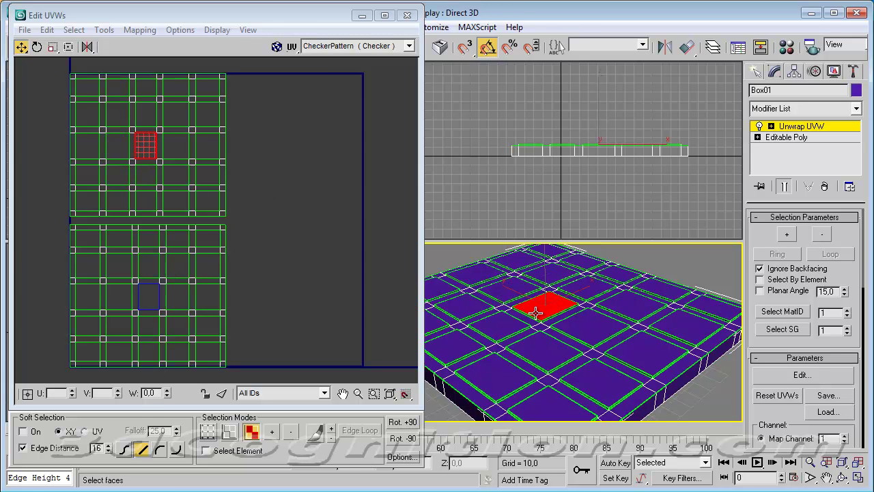
left_click(501, 327)
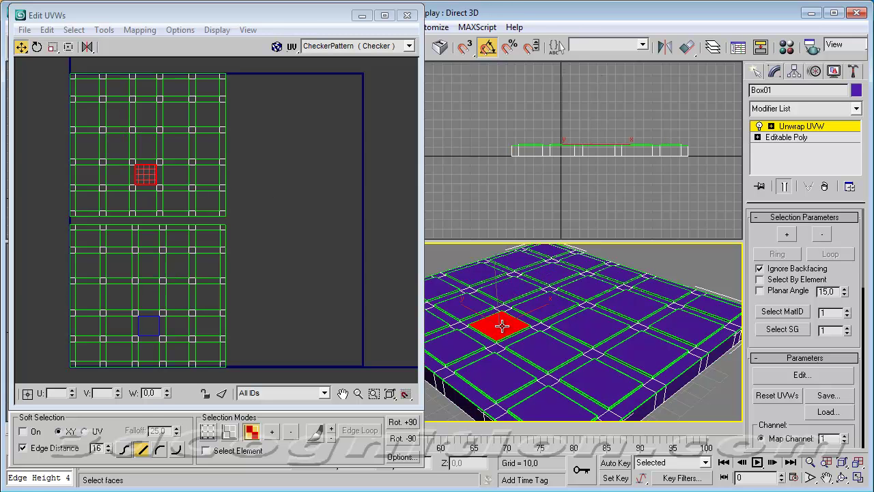
left_click(120, 296)
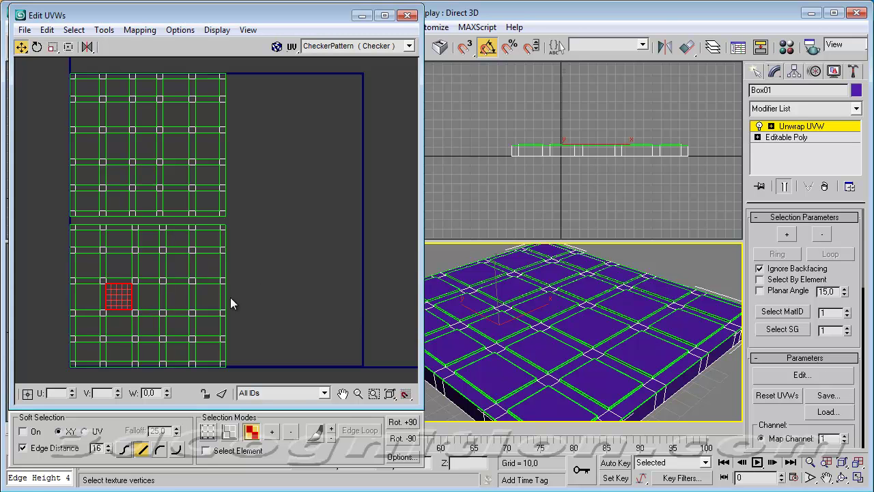
left_click_drag(60, 373, 240, 221)
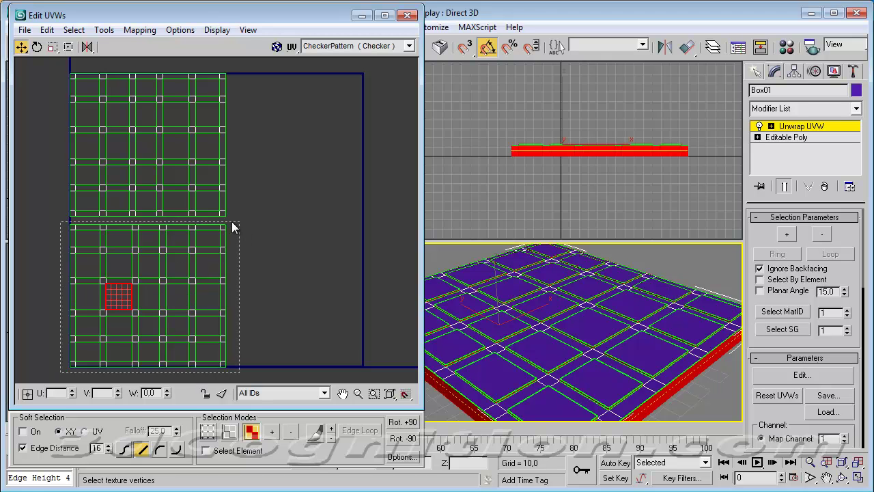
- Shrink the lower island, park it outside the UV square's lower left, then select the grid island
left_click(53, 46)
left_click_drag(136, 254, 231, 375)
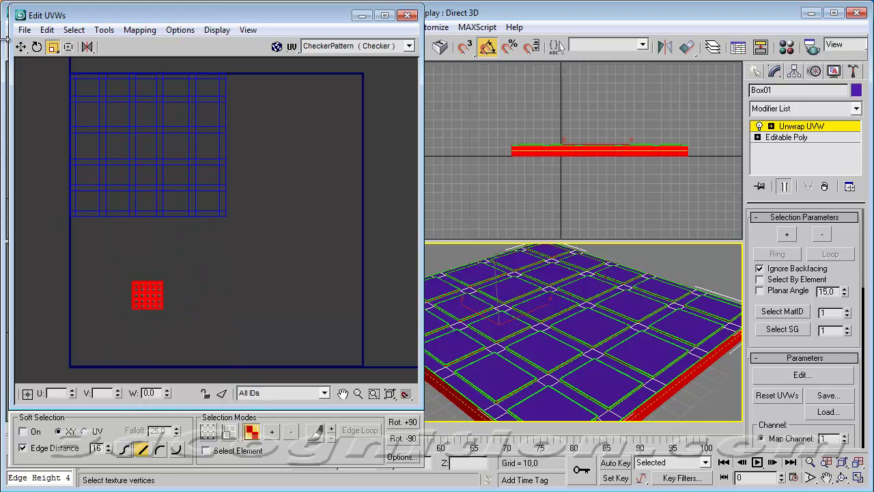
left_click(21, 47)
left_click_drag(154, 287, 46, 329)
left_click(147, 256)
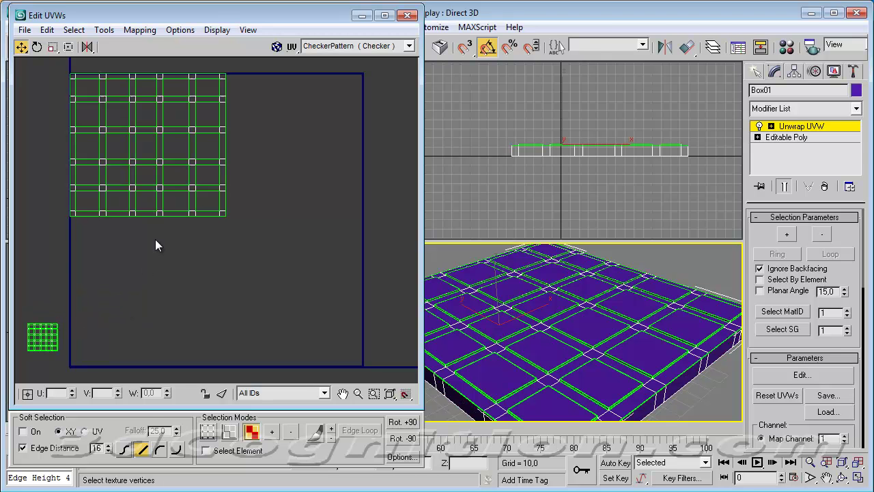
left_click_drag(47, 236, 244, 69)
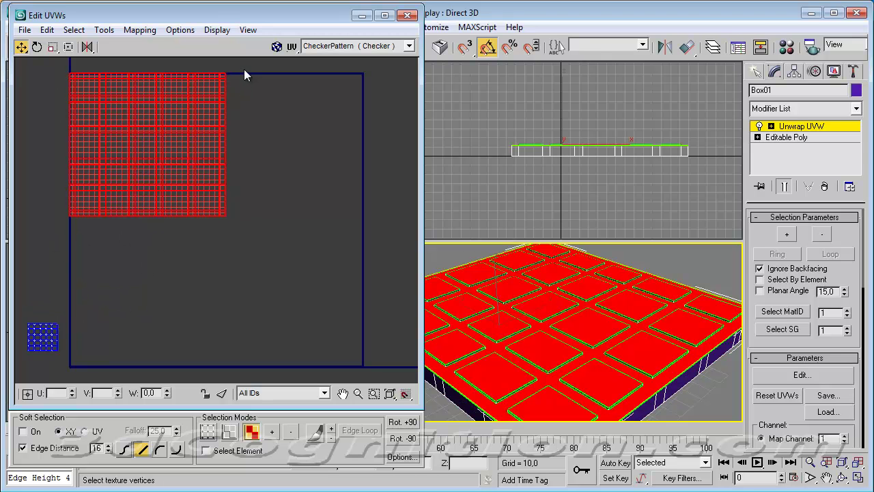
- Enlarge the grid island and centre it so it nearly fills the texture square, then deselect
left_click(52, 48)
left_click_drag(146, 156, 173, 109)
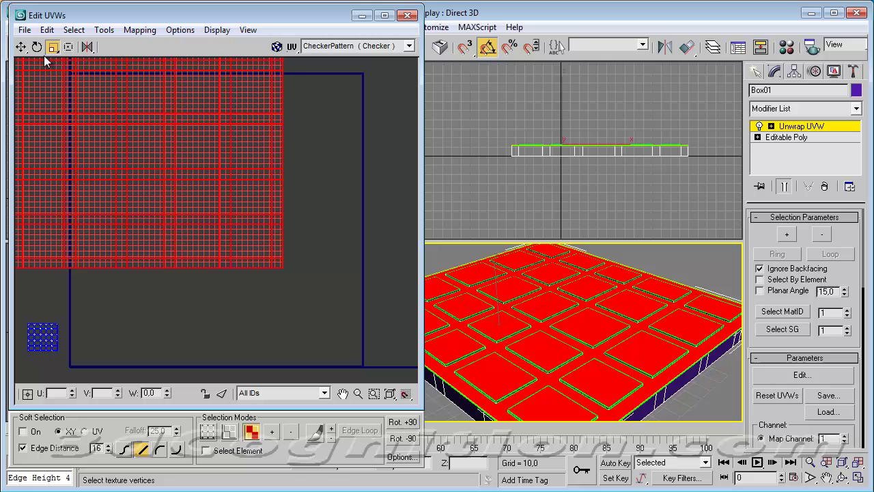
left_click(21, 46)
left_click_drag(133, 185, 197, 216)
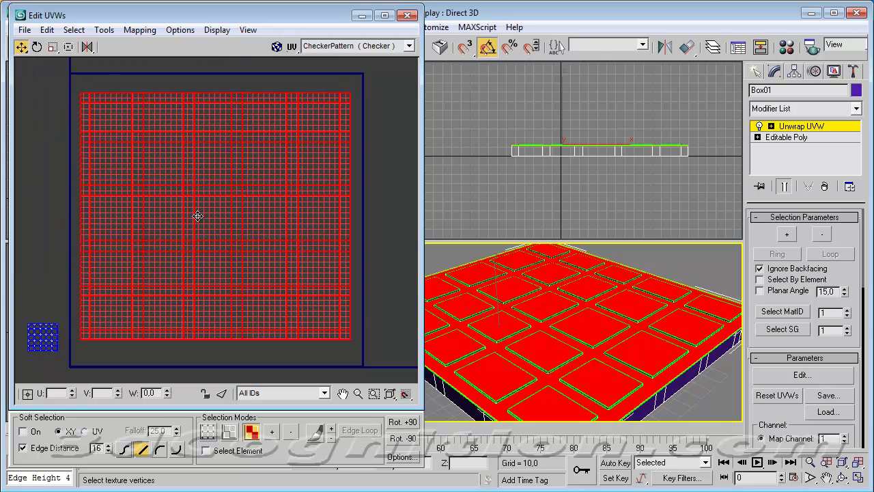
left_click(265, 359)
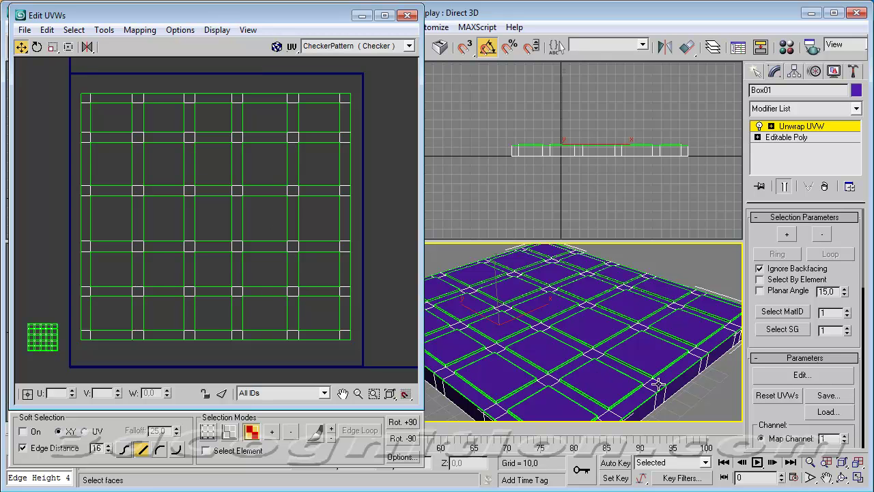
scroll(638, 321, "up", 10)
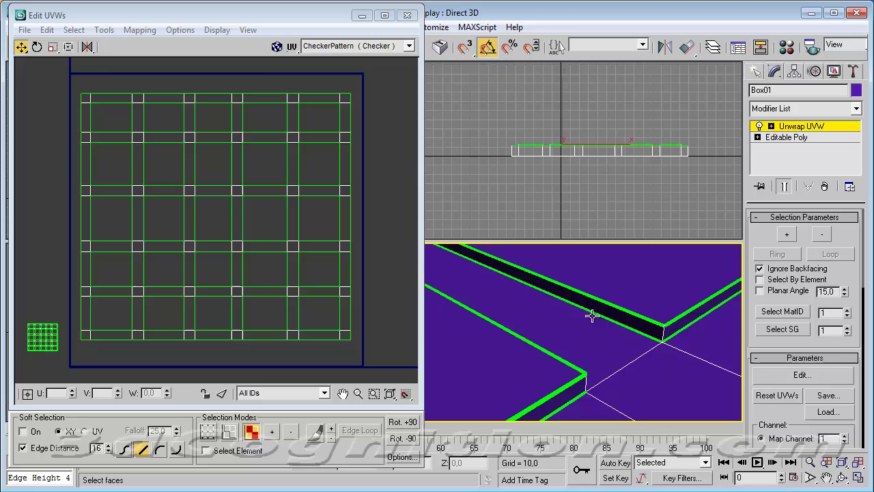
scroll(596, 358, "down", 8)
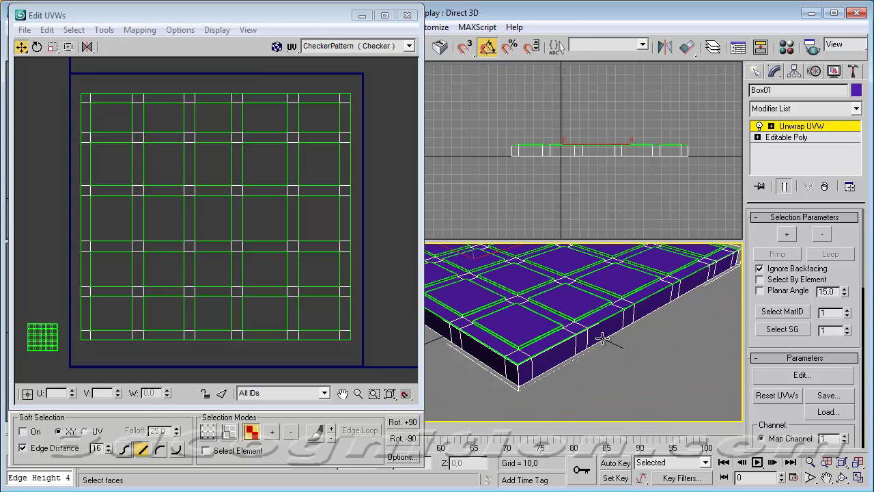
- Zoom in on the box and select the first two groove strips along the streets
scroll(637, 335, "up", 4)
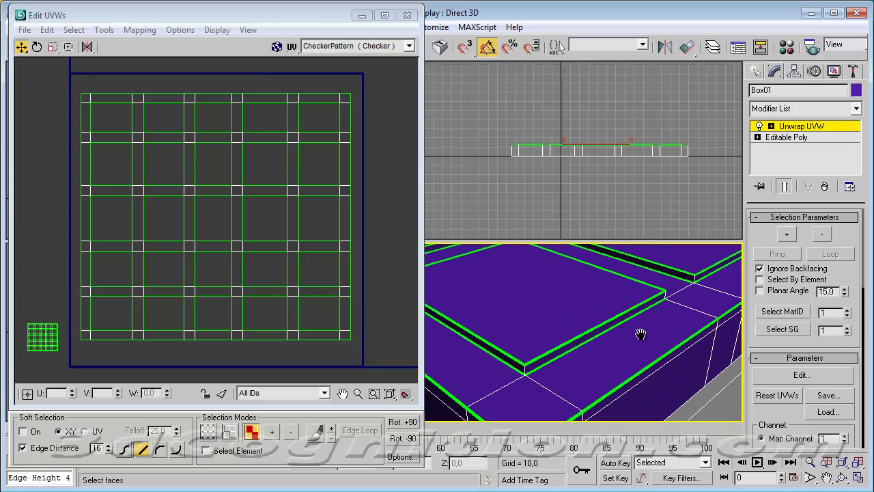
left_click(578, 340)
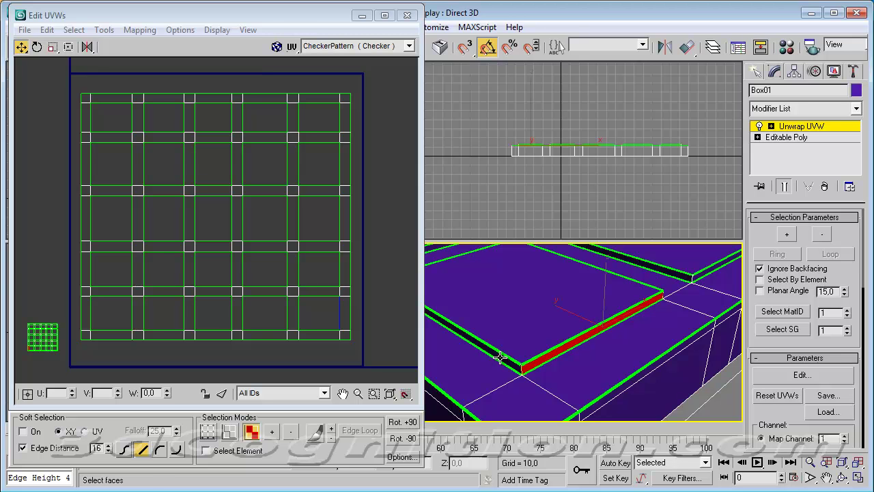
scroll(501, 357, "up", 2)
middle_click_drag(519, 361, 617, 402)
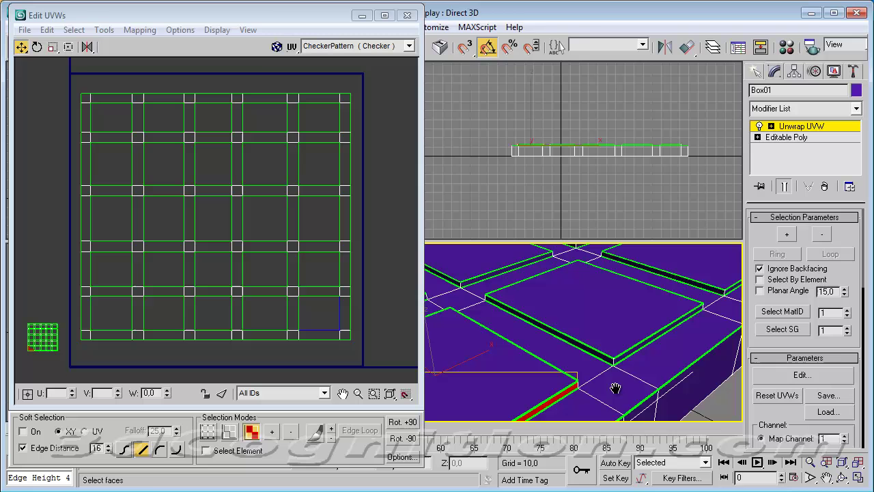
middle_click_drag(615, 388, 615, 384)
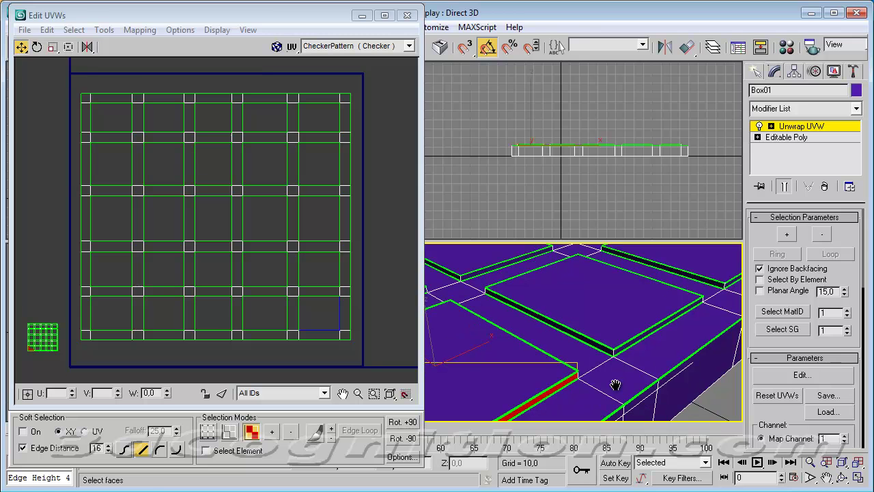
left_click(632, 340)
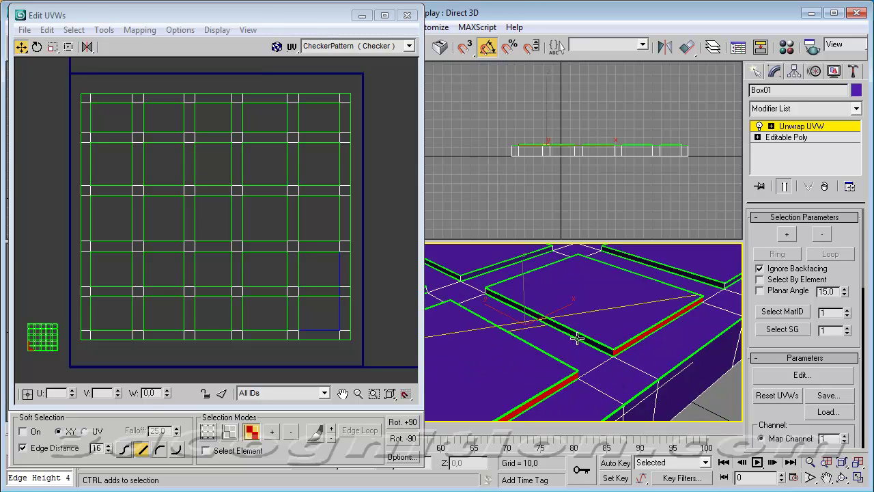
left_click(579, 336, "ctrl")
- Pan along the box and Ctrl-add six more groove strips to the selection
middle_click_drag(678, 332, 635, 338)
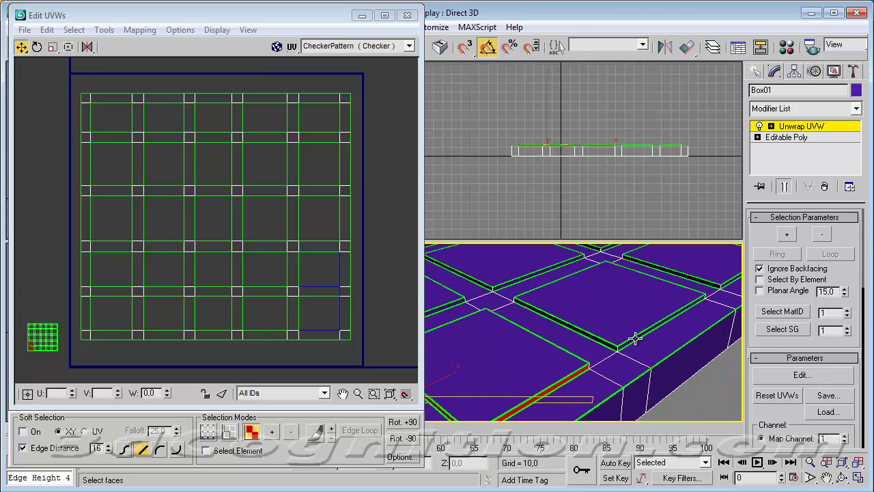
left_click(635, 338, "ctrl")
left_click(586, 335, "ctrl")
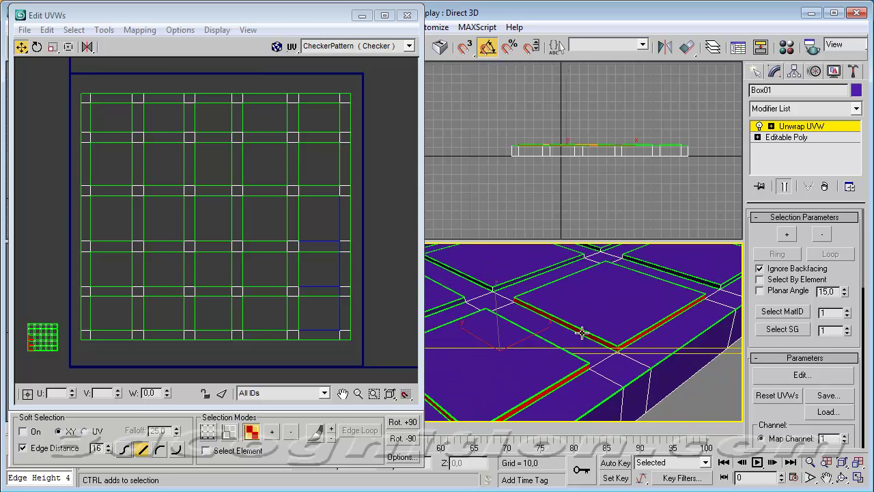
middle_click_drag(707, 347, 663, 312)
left_click(661, 314, "ctrl")
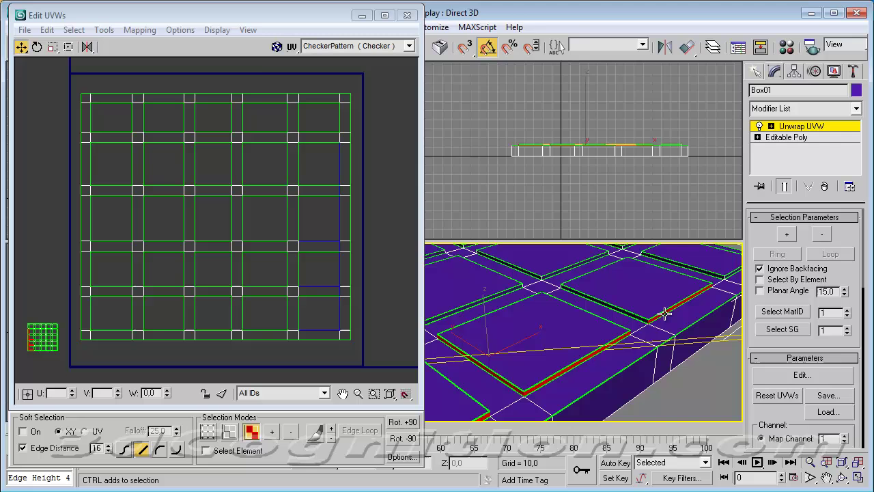
left_click(625, 314, "ctrl")
middle_click_drag(708, 298, 681, 312)
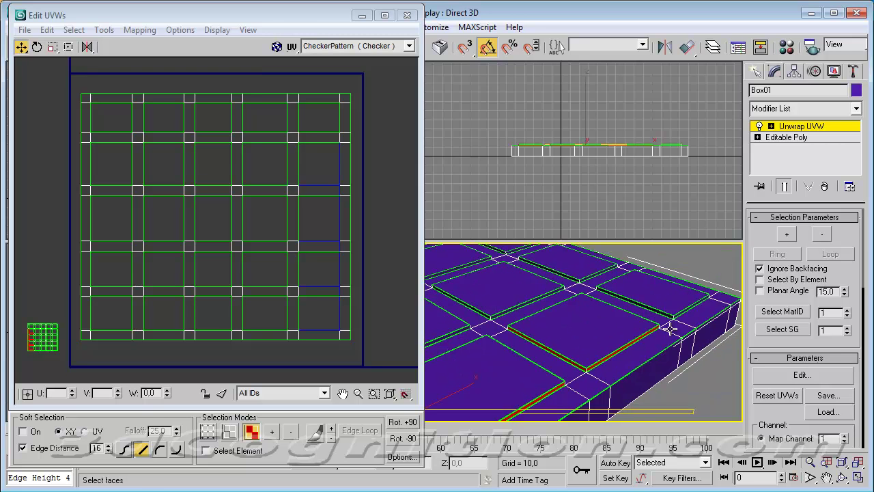
left_click(680, 313, "ctrl")
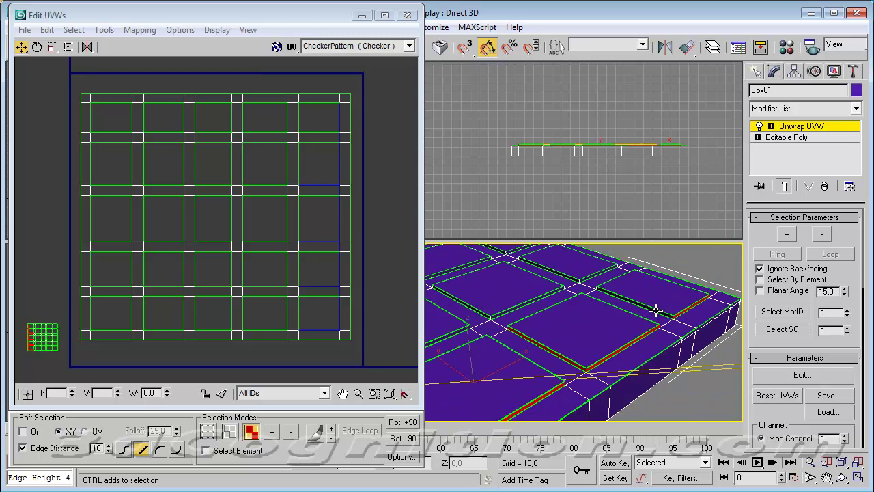
left_click(656, 311, "ctrl")
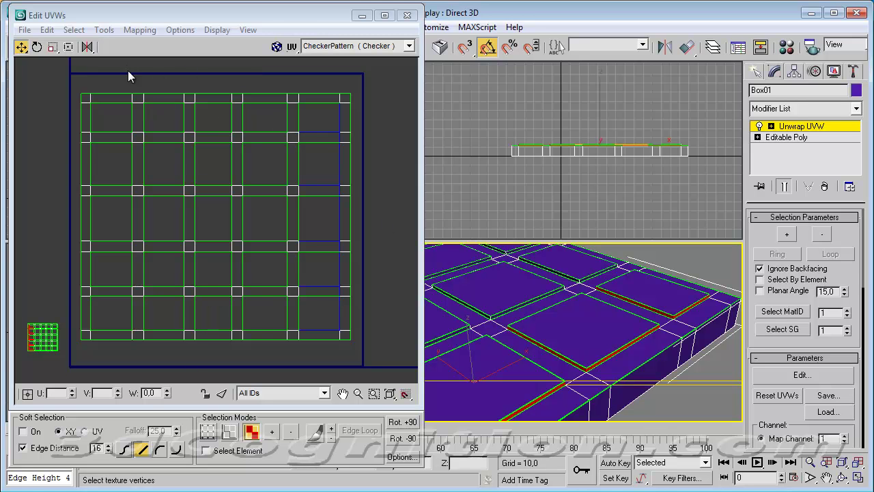
- Apply Flatten Mapping to the groove faces with default threshold 45 and spacing 0.02
left_click(140, 30)
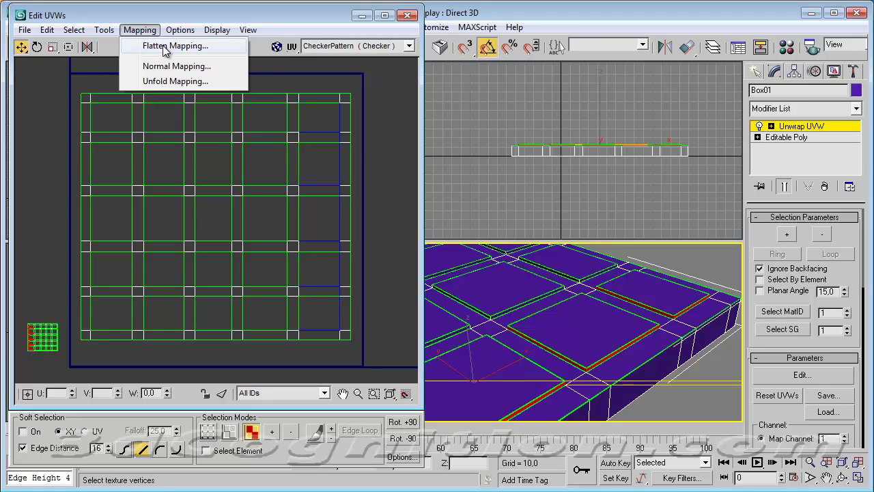
left_click(164, 46)
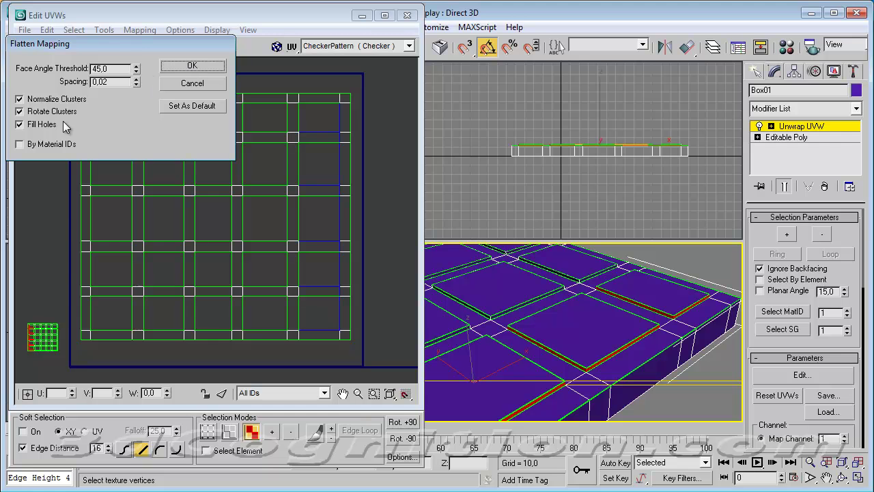
left_click(178, 67)
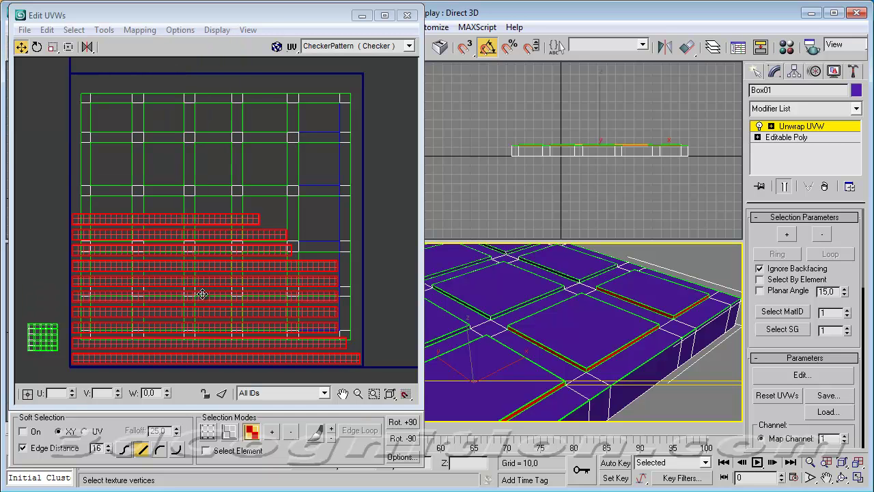
- Move the flattened groove strips outside the UV square and shrink them much smaller
left_click_drag(123, 219, 421, 193)
middle_click_drag(337, 185, 69, 177)
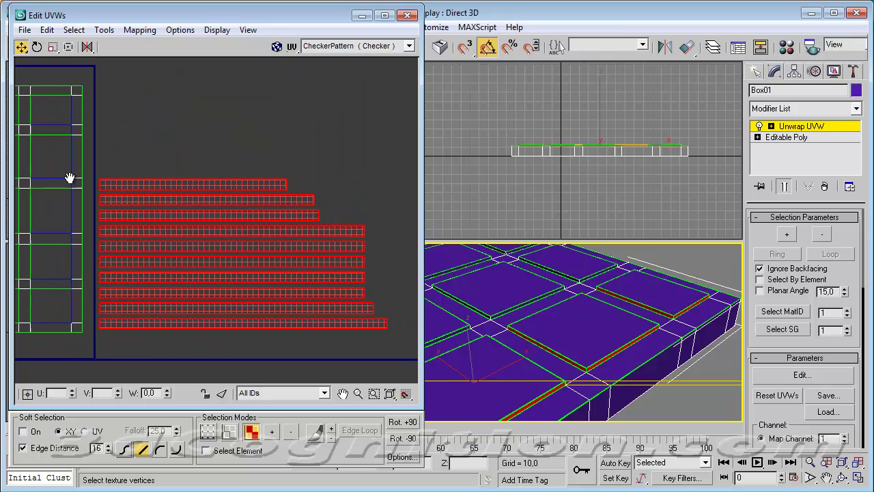
left_click(53, 46)
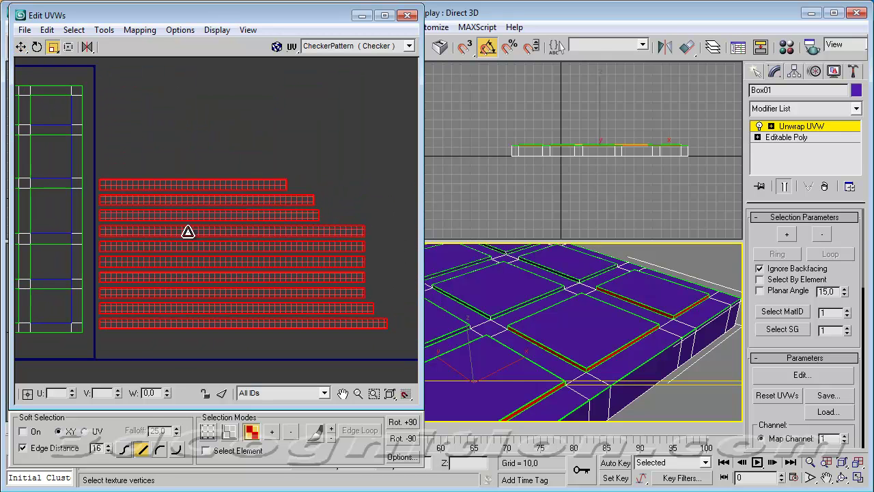
left_click_drag(189, 231, 177, 375)
mouse_move(207, 261)
left_mouse_down()
mouse_move(219, 271)
mouse_move(216, 324)
mouse_move(206, 262)
left_mouse_up()
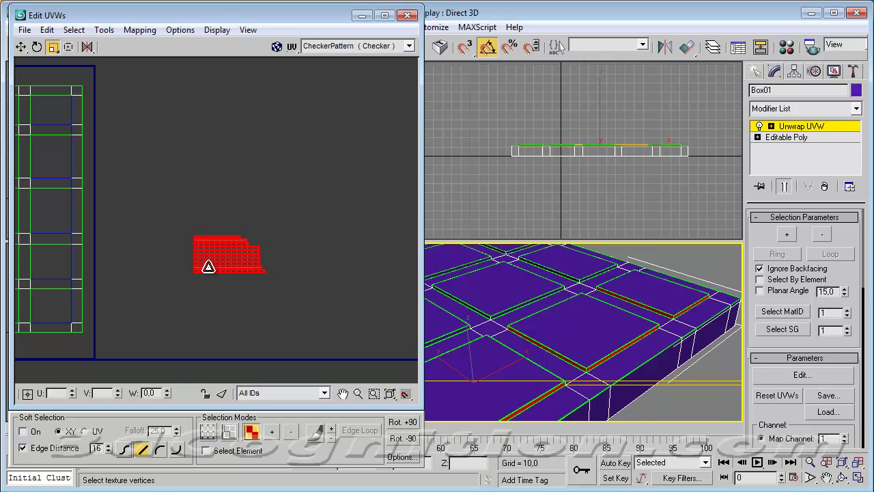
middle_click_drag(184, 197, 404, 183)
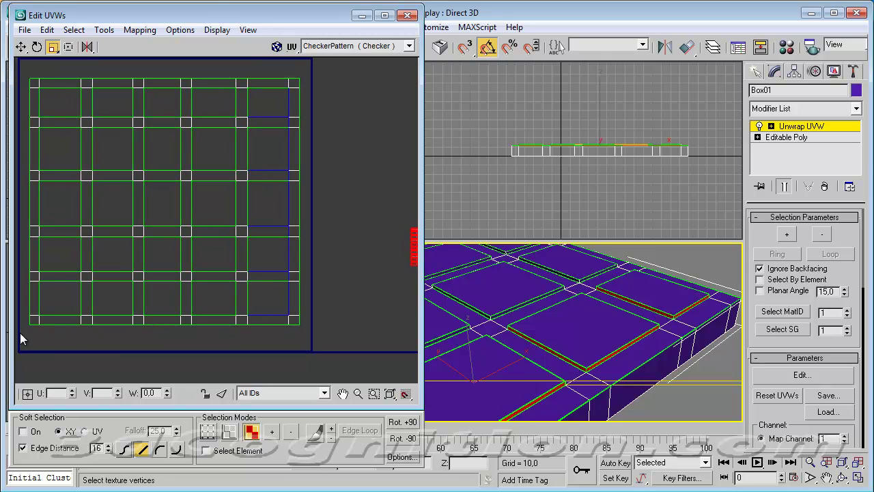
- Nudge the rooftop UV grid up inside the square, then select the small side-wall cluster
left_click_drag(236, 161, 309, 79)
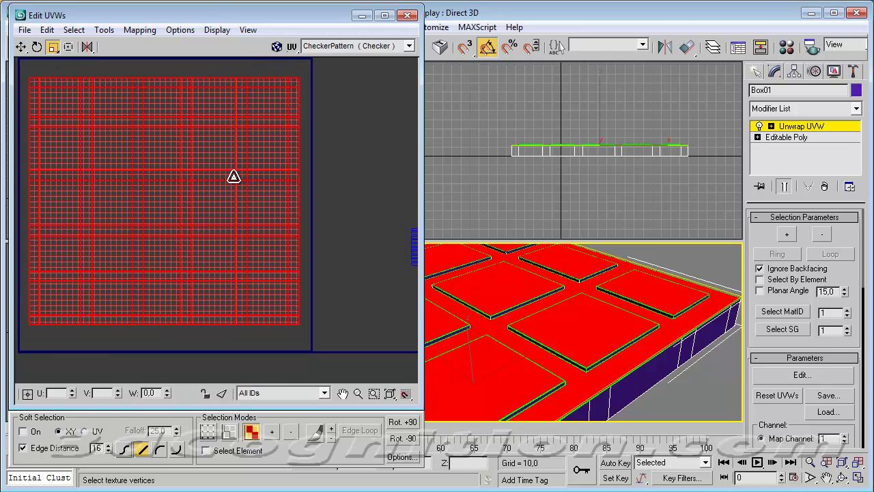
left_click(22, 47)
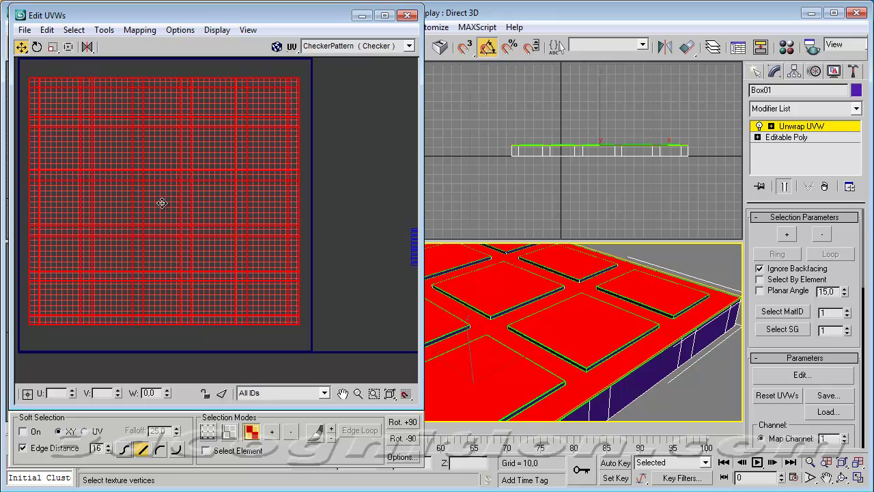
middle_click_drag(162, 201, 165, 237)
left_click_drag(168, 244, 169, 232)
middle_click_drag(168, 233, 242, 189)
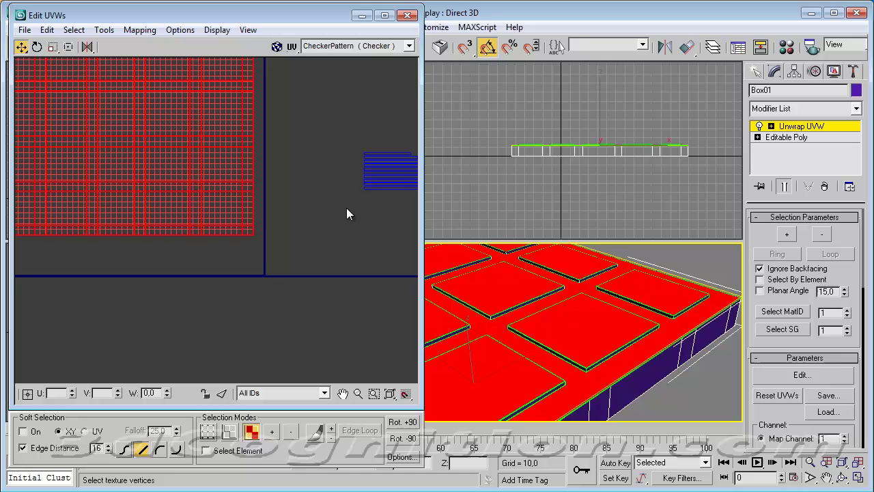
middle_click_drag(347, 213, 295, 225)
left_click_drag(293, 216, 403, 151)
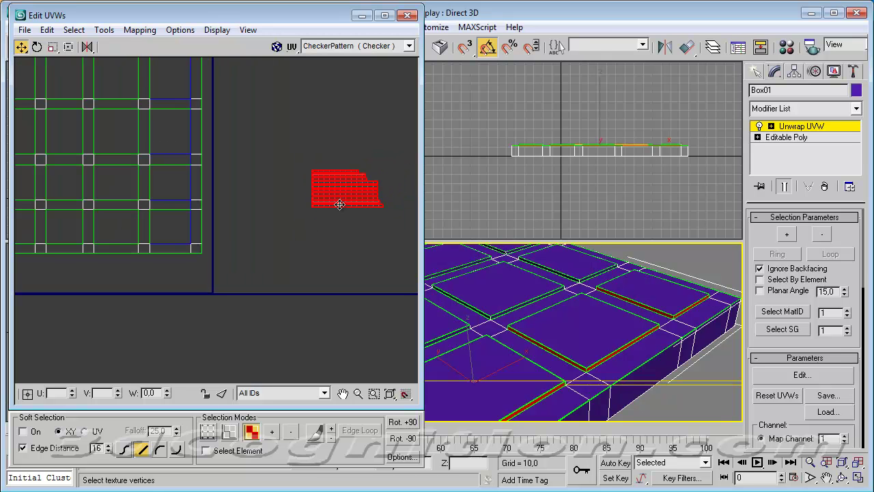
middle_click_drag(297, 215, 209, 262)
- Zoom in and stack the ninth through sixth side-wall strips onto the bottom strip
scroll(282, 247, "up", 4)
scroll(282, 248, "up", 2)
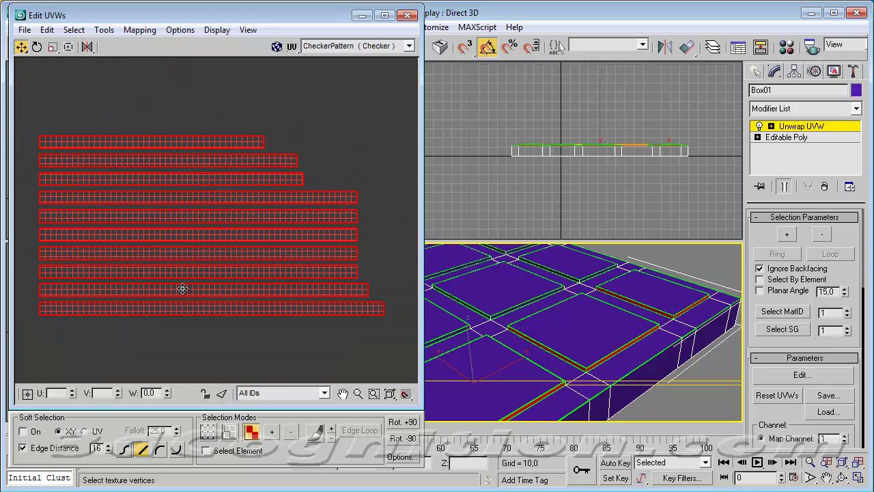
left_click(203, 348)
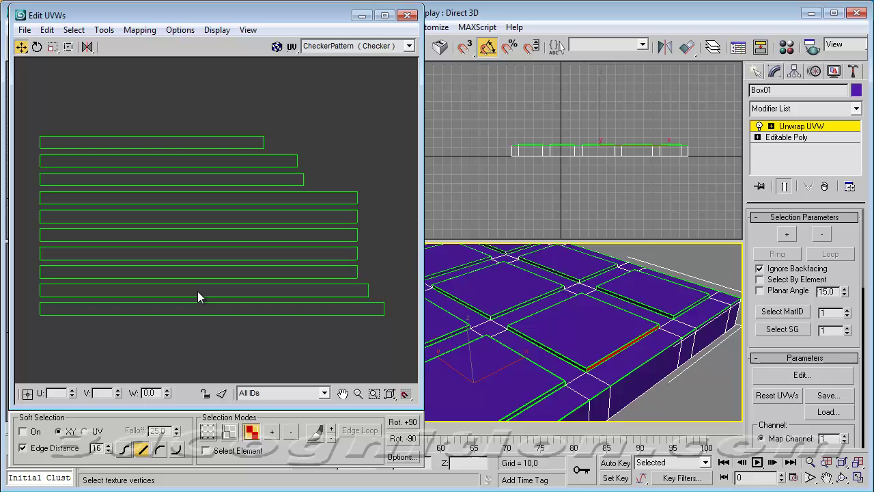
left_click(197, 290)
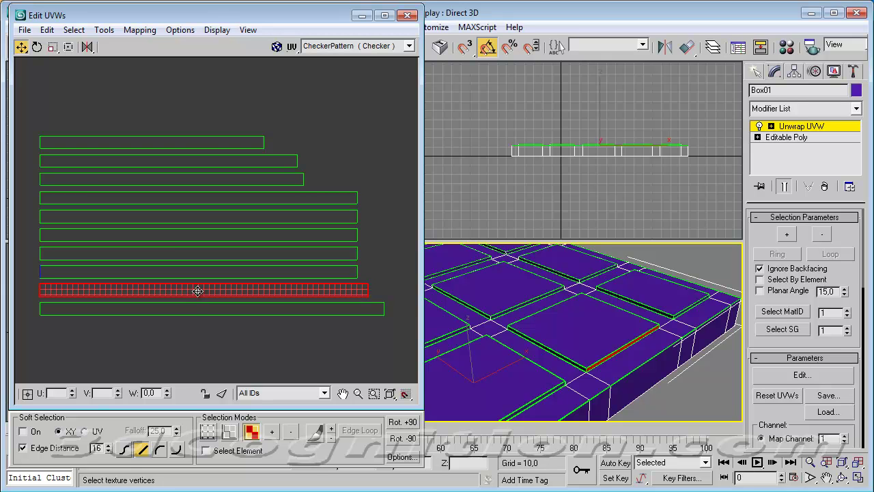
left_click_drag(197, 291, 197, 309)
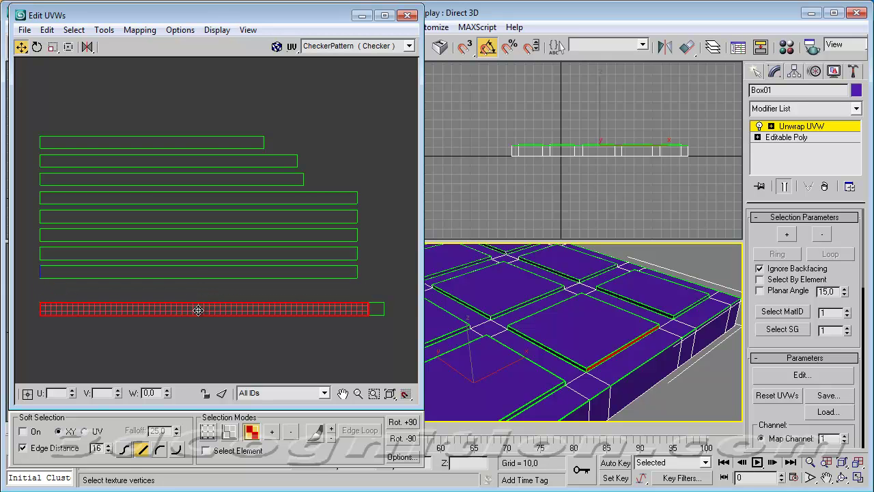
left_click(193, 274)
left_click_drag(193, 271, 195, 309)
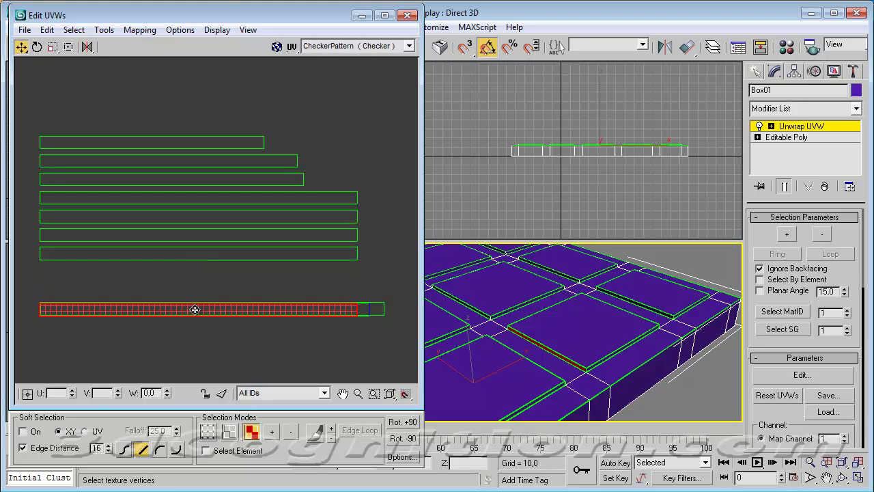
left_click(177, 255)
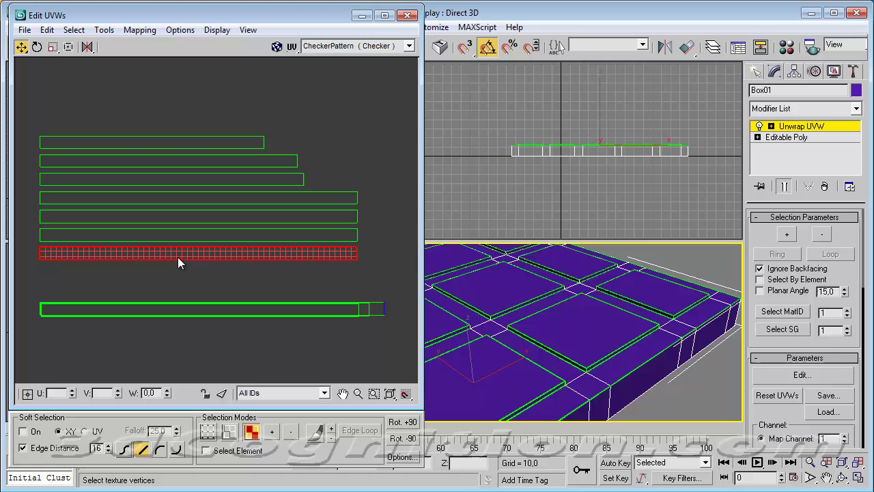
left_click_drag(178, 252, 181, 308)
left_click(172, 233)
left_click_drag(179, 235, 184, 308)
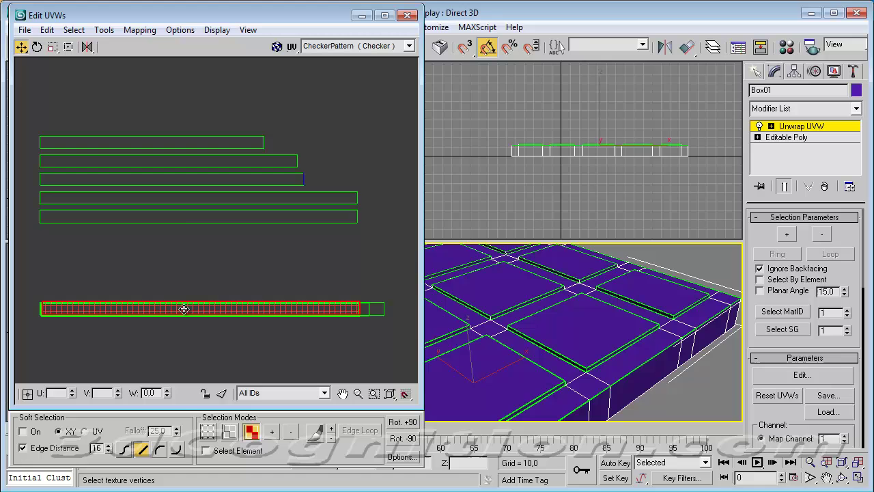
- Stack the fifth through top side-wall strips onto the bottom strip, then clear the selection
left_click(193, 218)
left_click_drag(193, 217, 193, 307)
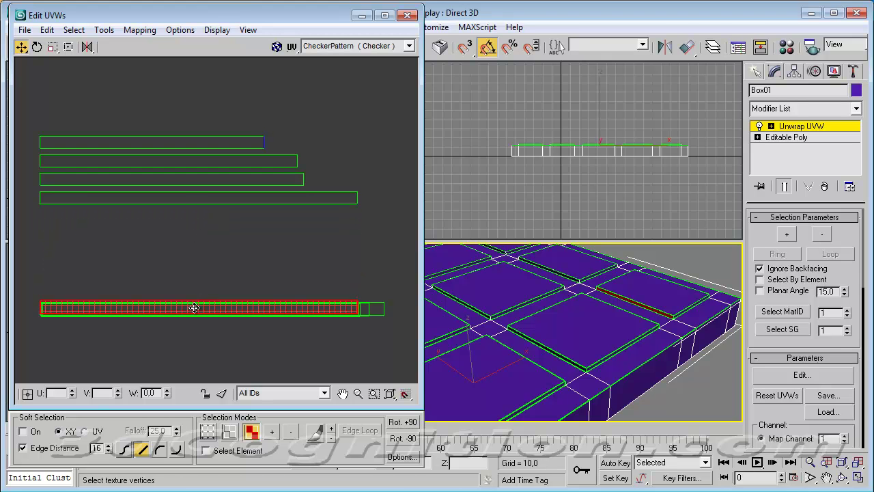
left_click(185, 197)
left_click_drag(191, 198, 193, 307)
left_click(166, 180)
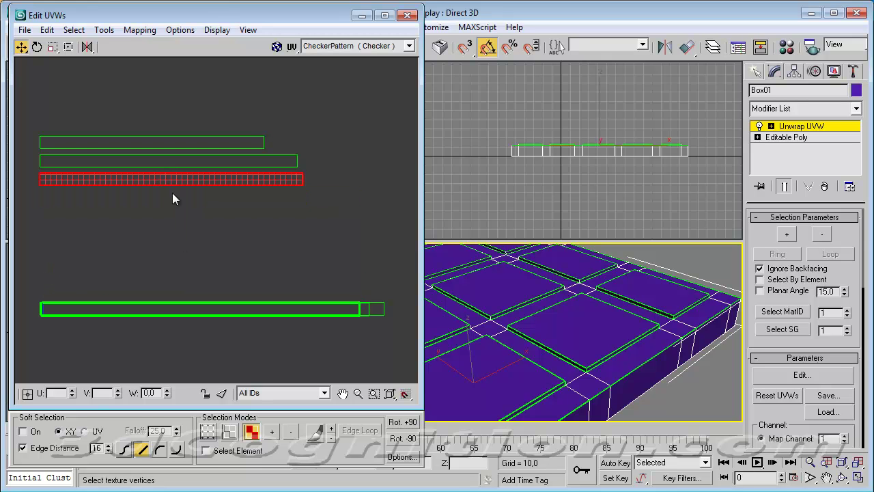
left_click_drag(171, 179, 179, 310)
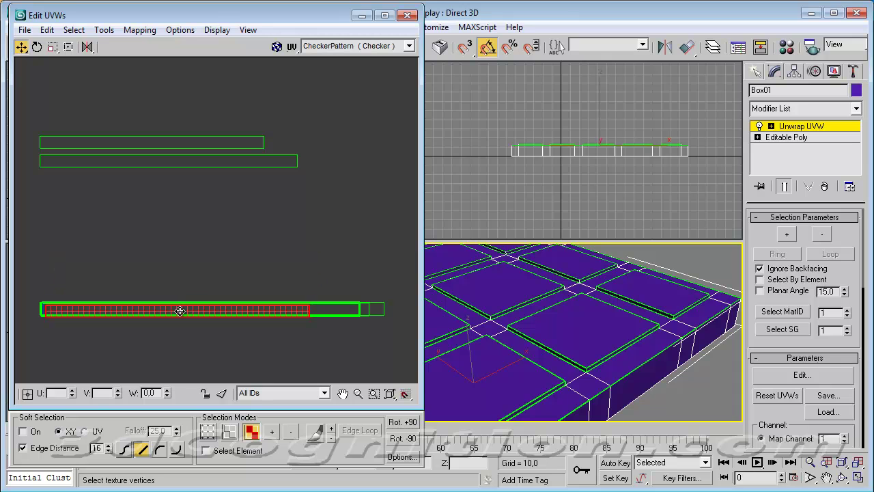
left_click(174, 166)
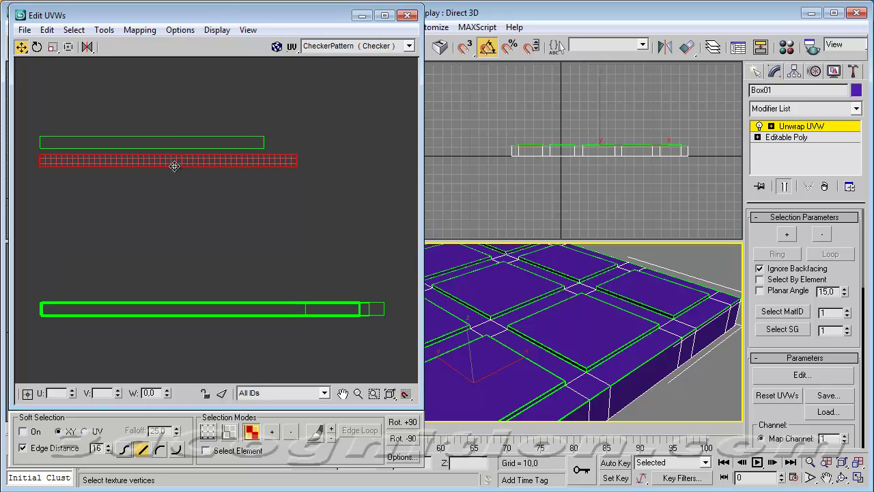
left_click_drag(177, 162, 178, 309)
left_click(155, 144)
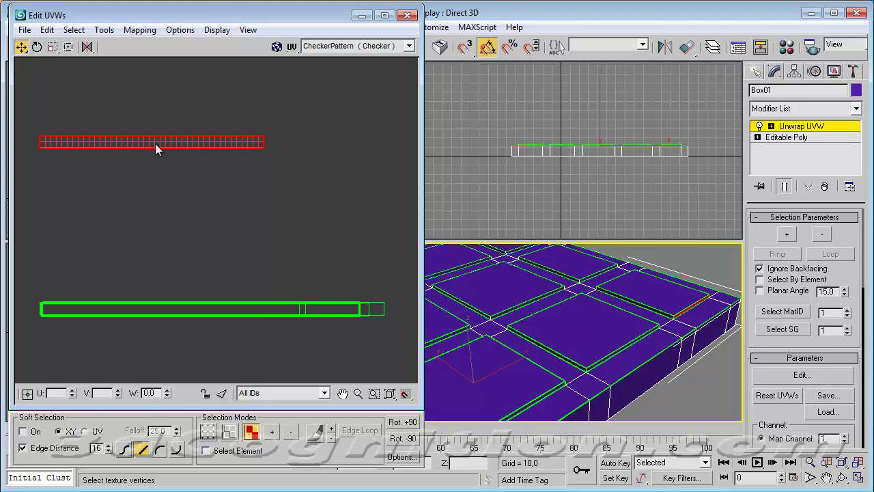
left_click_drag(164, 141, 167, 307)
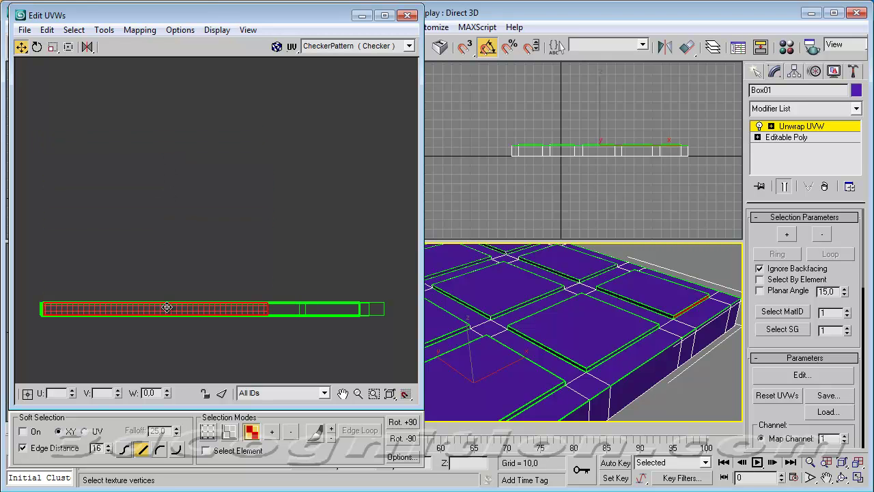
left_click(180, 262)
- Select the stacked wall strip and move it below the rooftop grid
scroll(198, 235, "down", 5)
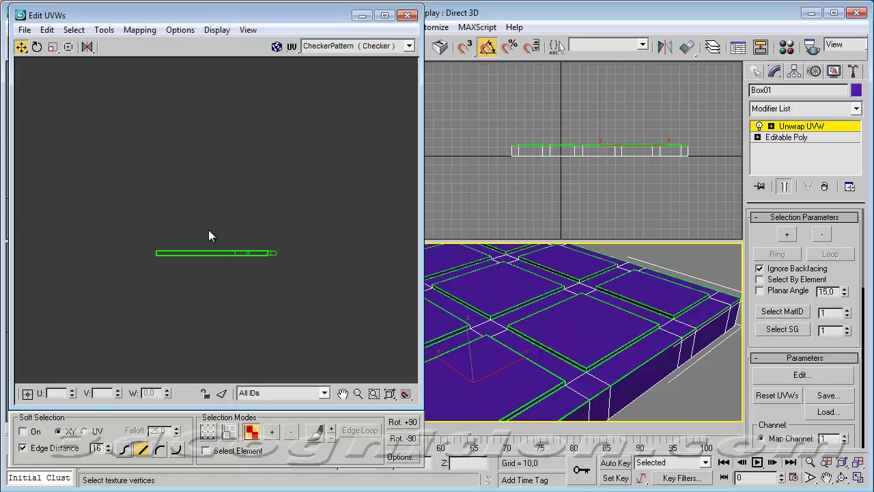
middle_click_drag(208, 229, 280, 215)
scroll(231, 181, "down", 2)
middle_click_drag(230, 182, 343, 205)
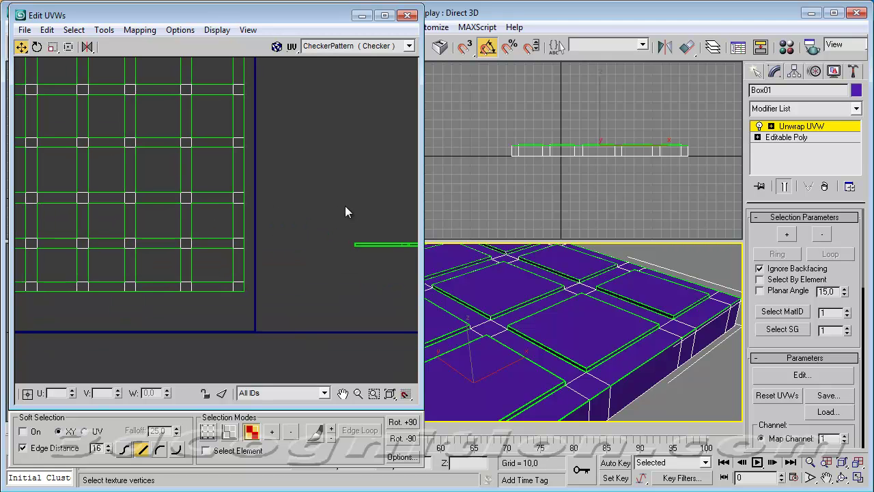
middle_click_drag(298, 276, 279, 266)
left_click_drag(288, 270, 402, 219)
left_click_drag(362, 239, 174, 308)
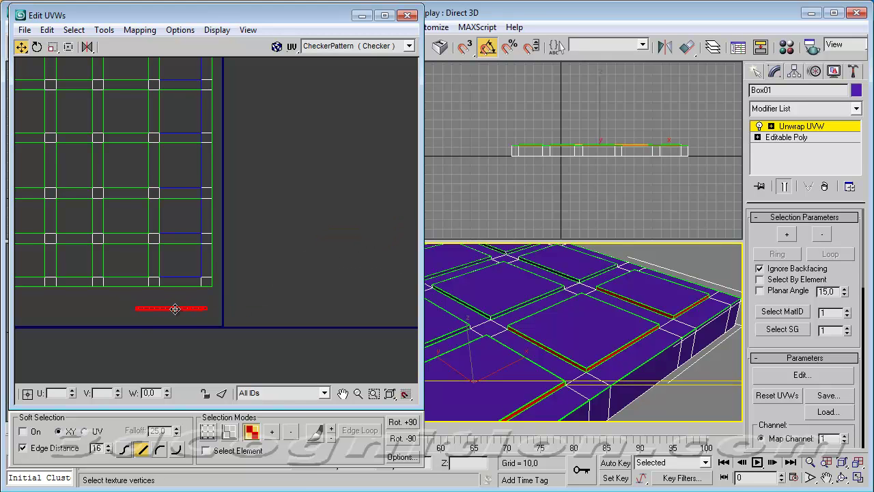
- Scale the strip wider, shift it left under the grid, then deselect it
left_click(53, 47)
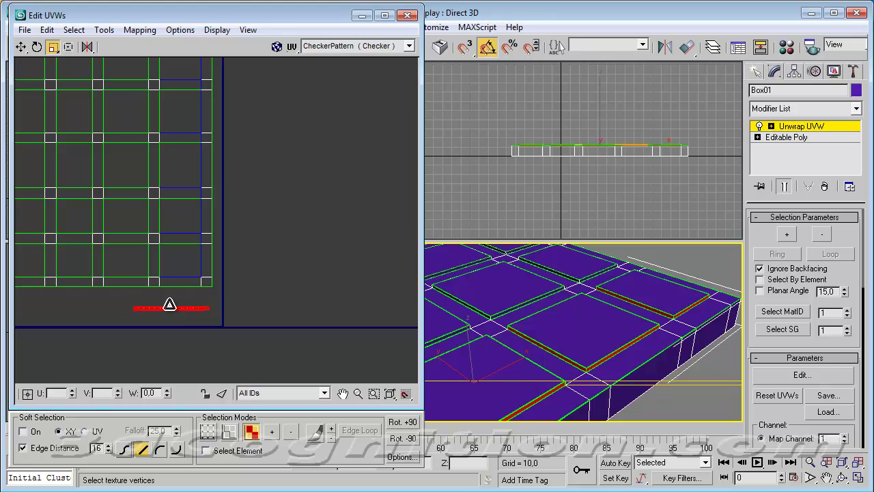
left_click_drag(170, 305, 203, 215)
left_click(23, 48)
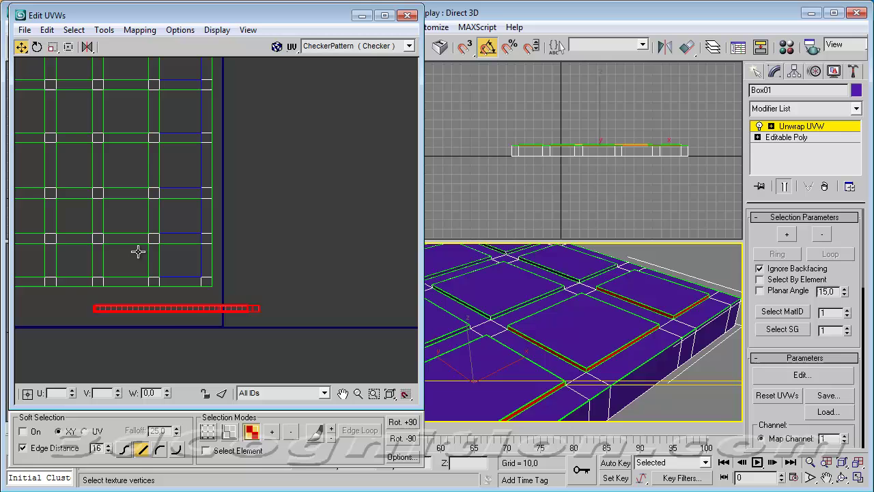
left_click_drag(205, 308, 155, 308)
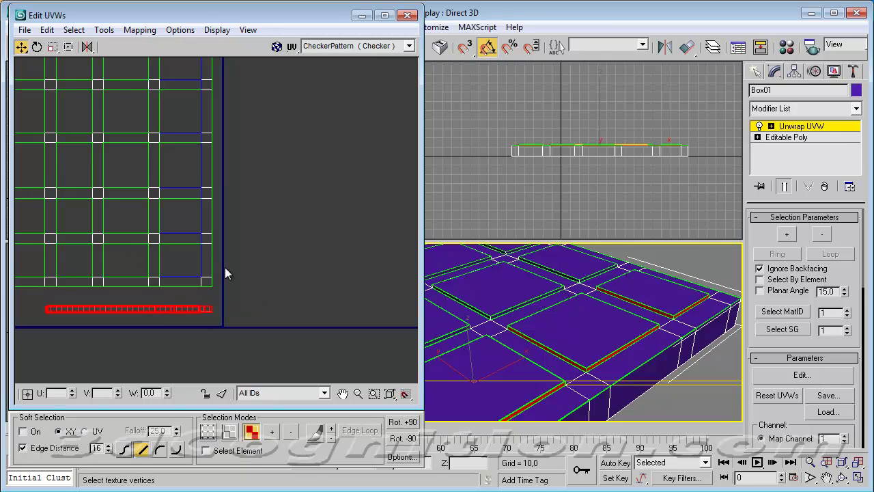
middle_click_drag(232, 239, 382, 282)
scroll(377, 285, "down", 2)
scroll(371, 279, "up", 2)
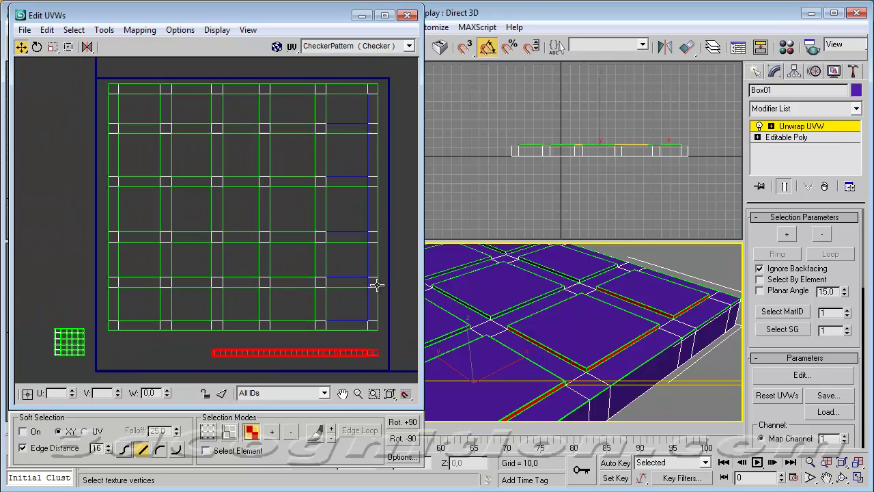
left_click(196, 343)
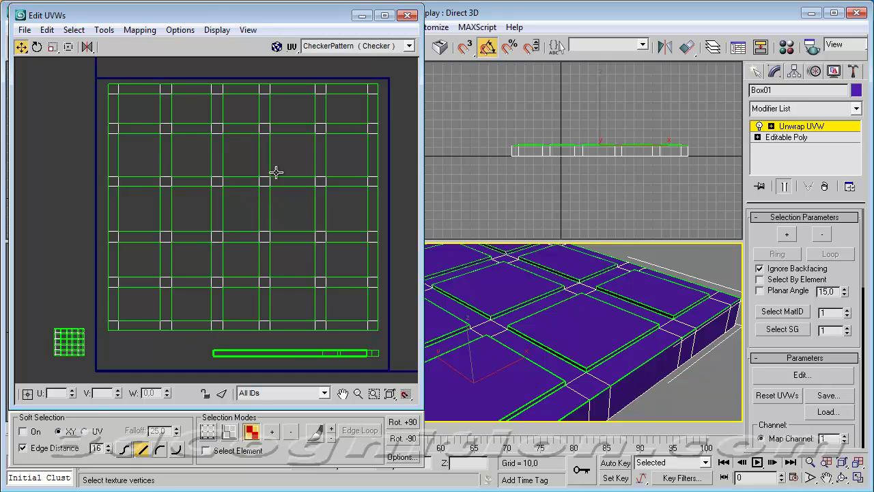
middle_click_drag(251, 191, 228, 190)
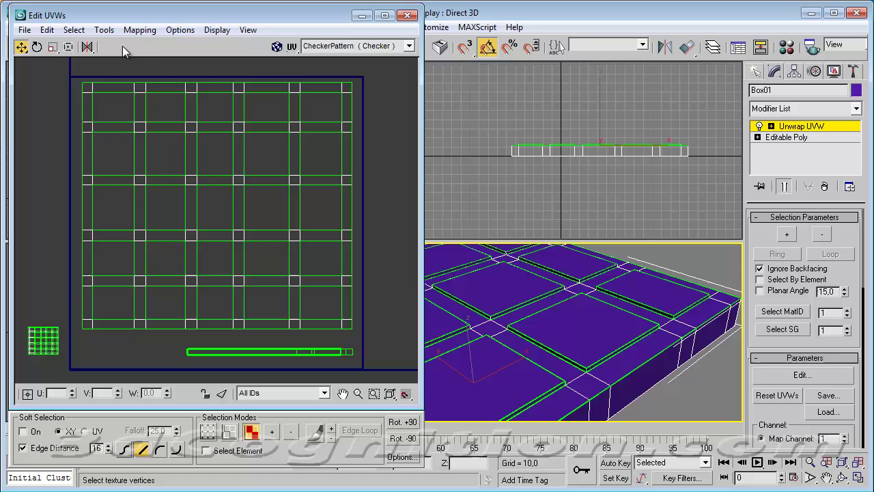
- Render a 1024 × 1024 UVW template of Box01's layout via Tools > Render UVW Template
left_click(102, 30)
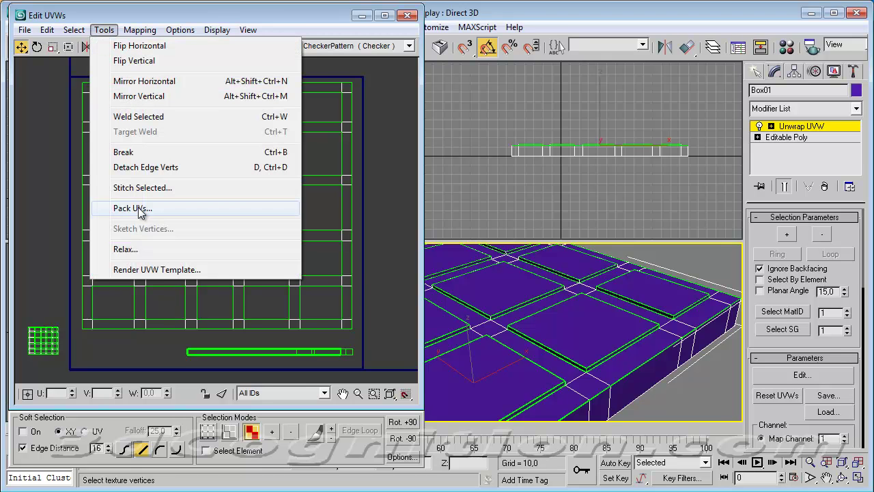
left_click(156, 269)
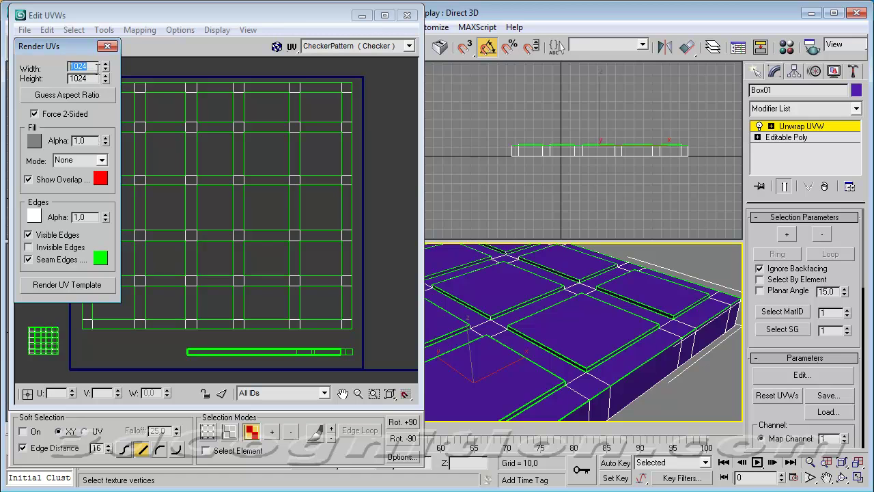
left_click(76, 285)
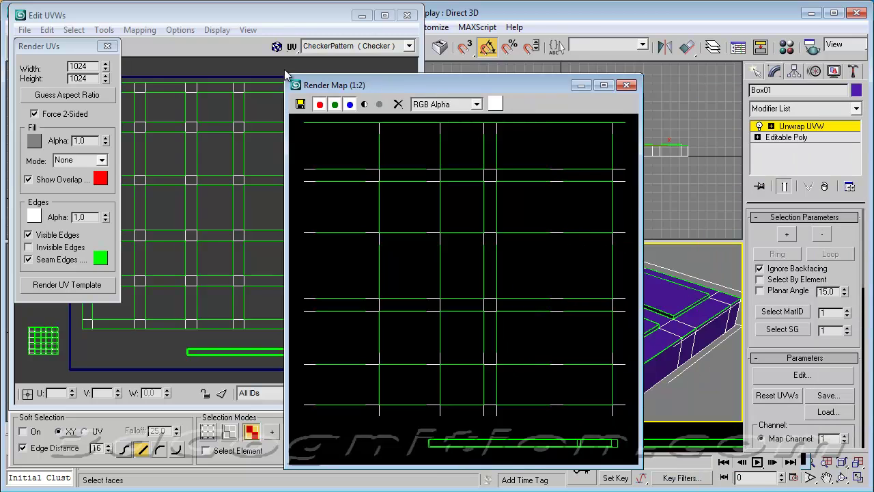
left_click_drag(402, 87, 264, 39)
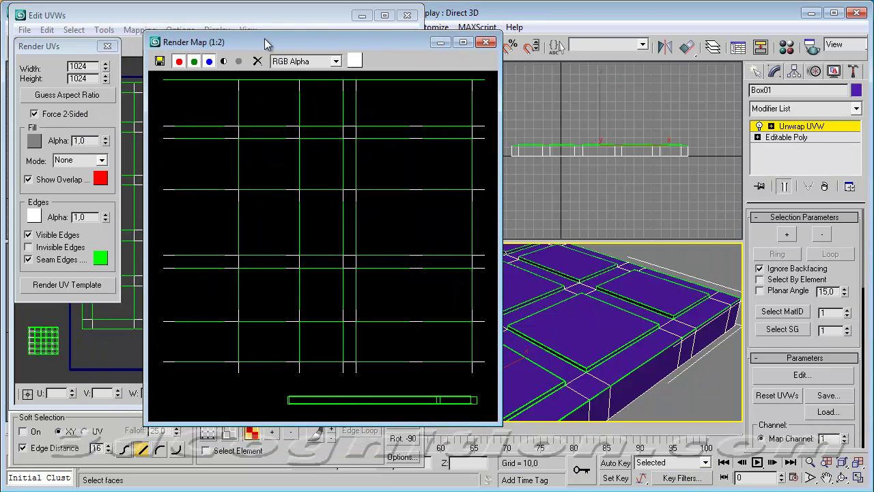
- Save the rendered template as city-block-template.jpg in Flying-Vehicles at JPEG quality 100
left_click(161, 62)
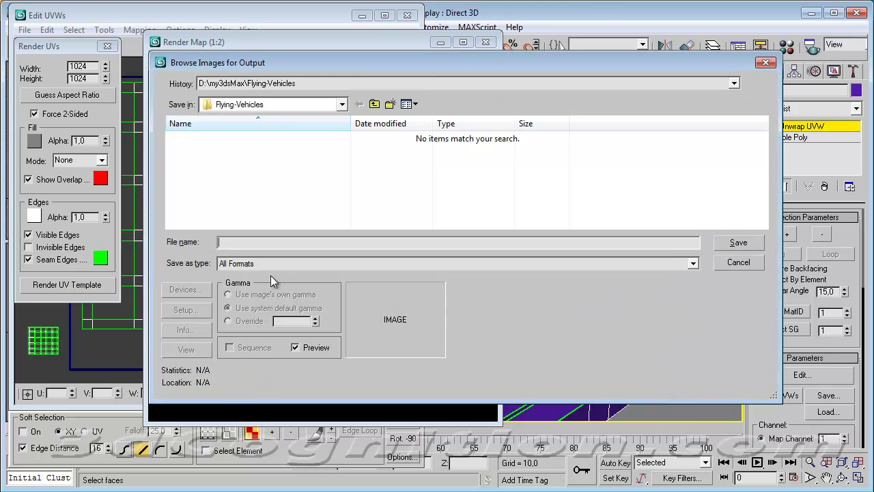
left_click(281, 266)
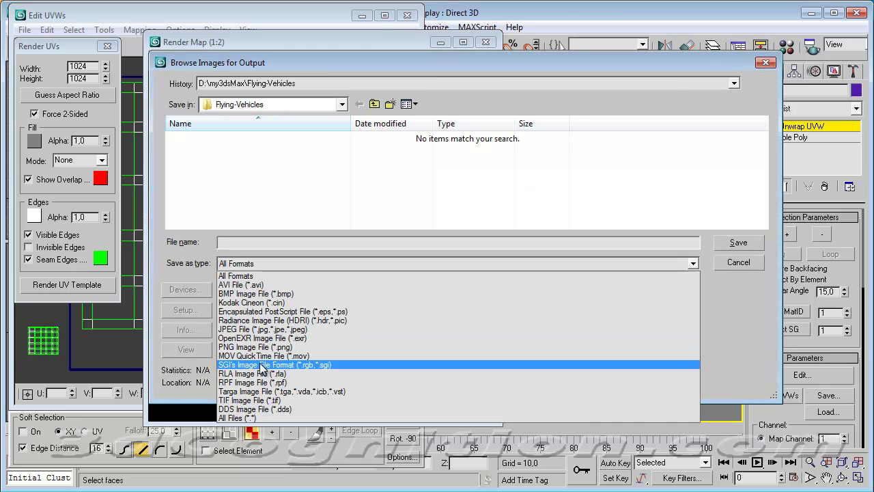
left_click(276, 329)
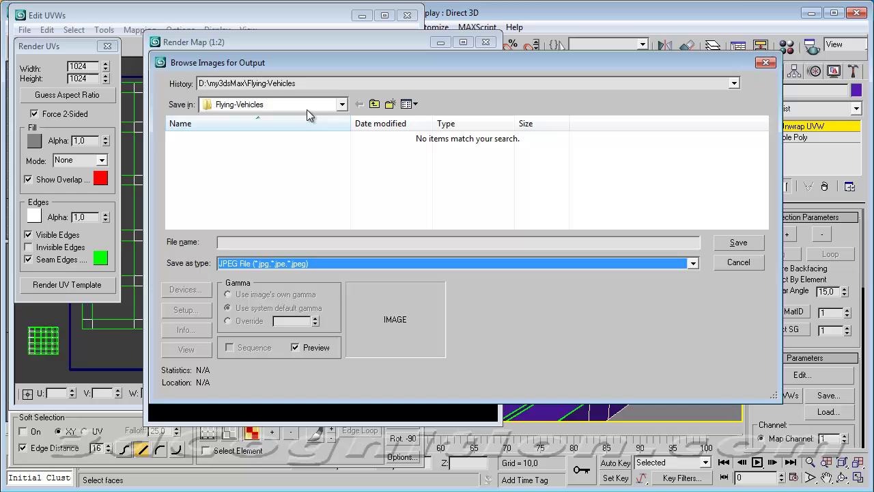
left_click(374, 104)
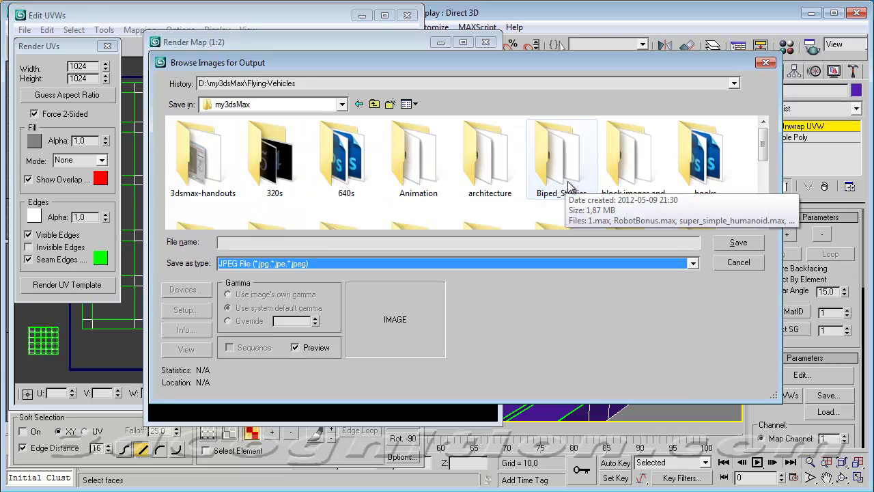
left_click(764, 198)
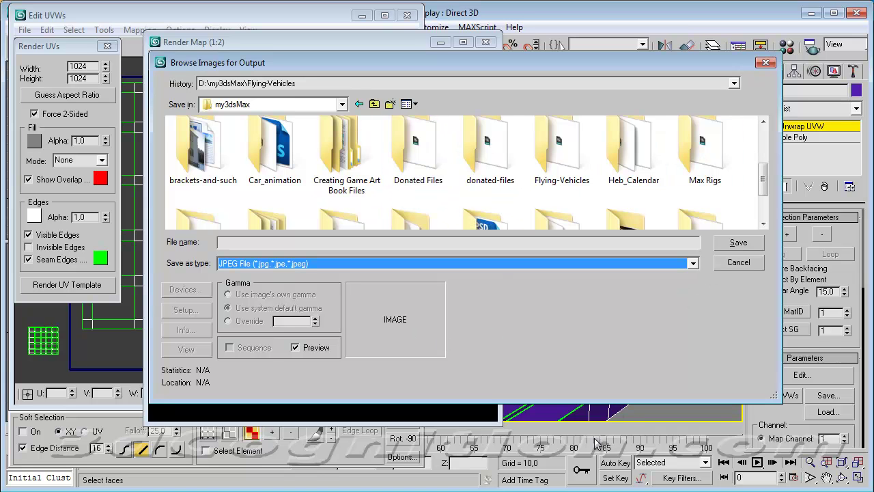
left_click(251, 244)
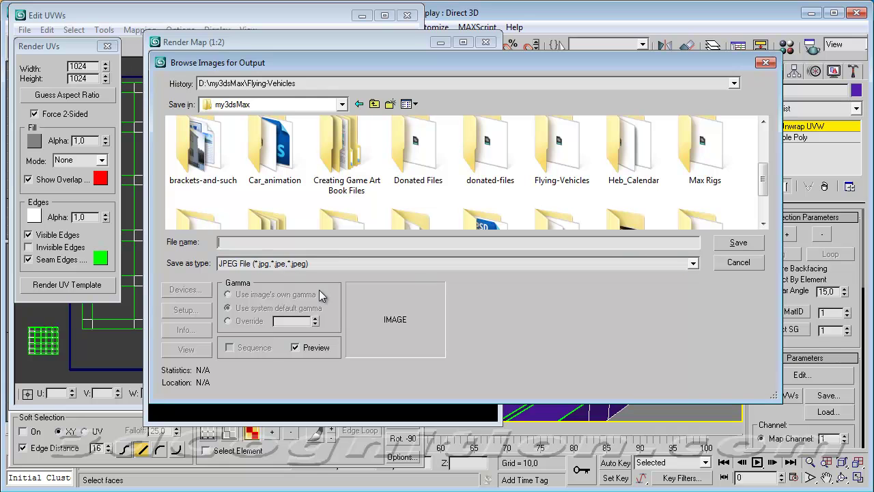
left_click(284, 84)
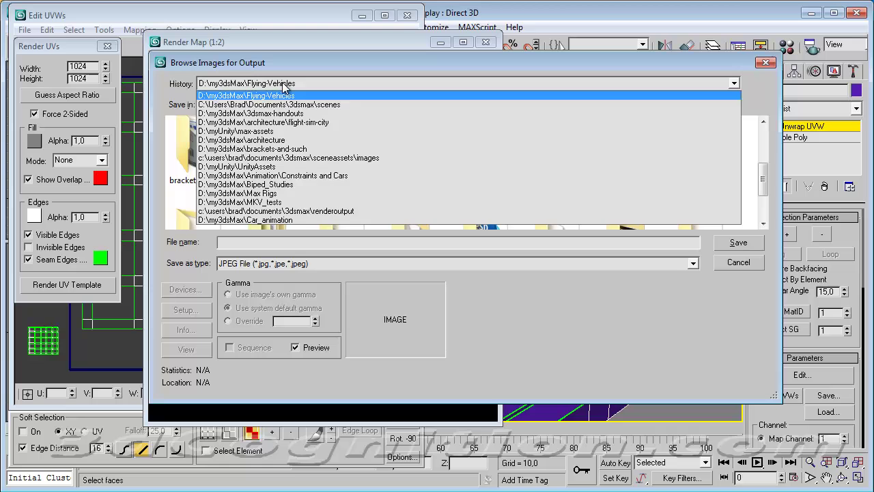
left_click(281, 97)
left_click(234, 242)
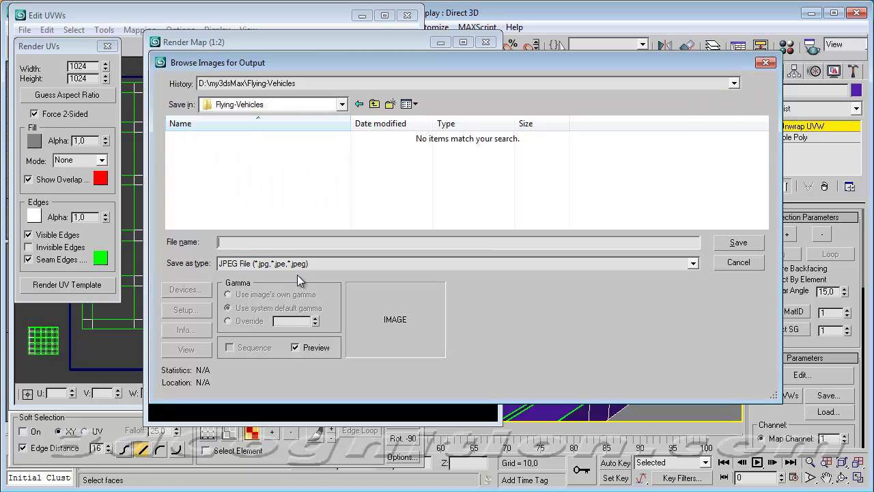
type("city-block-template")
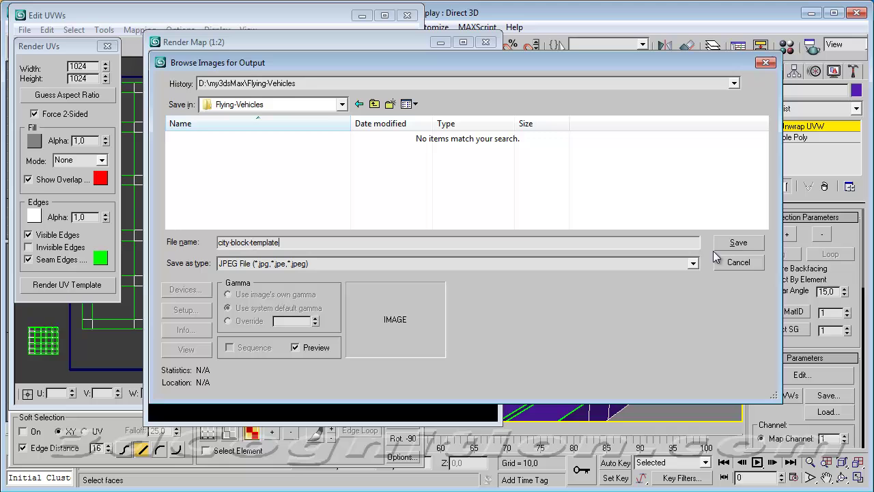
left_click(742, 243)
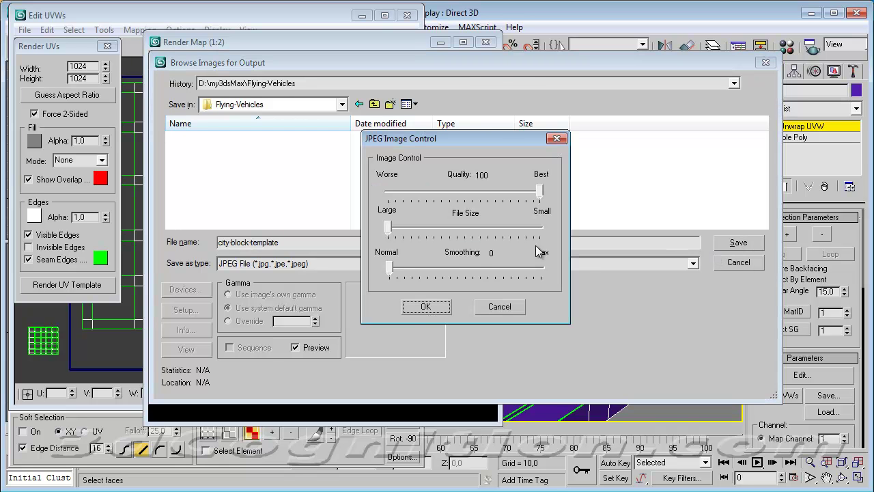
left_click(436, 311)
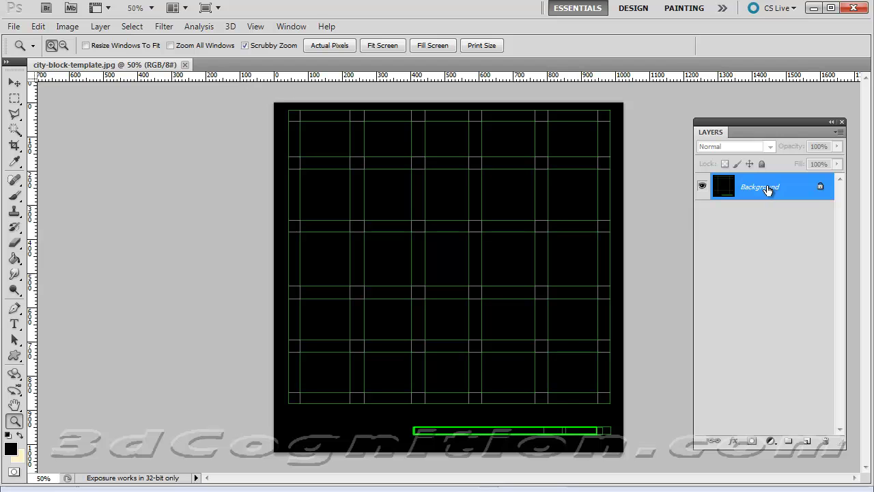
- Rename the Background layer to 'template' and add a new layer named 'texture'
double_click(767, 189)
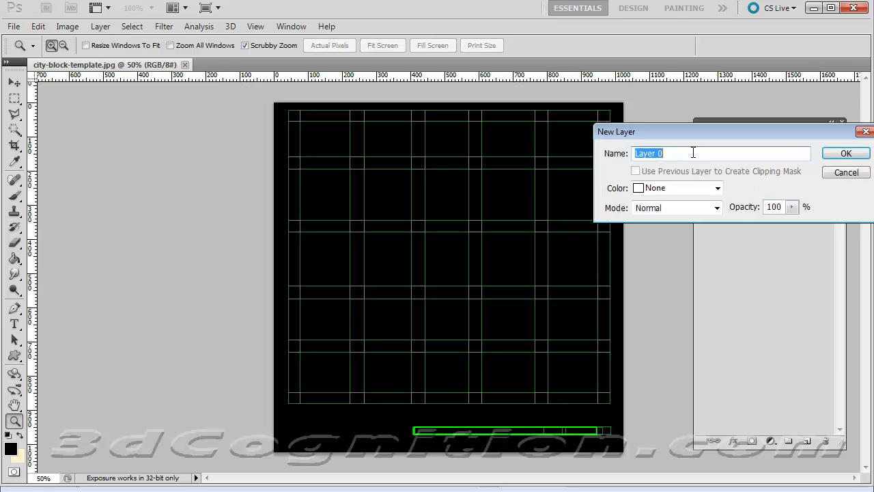
type("template")
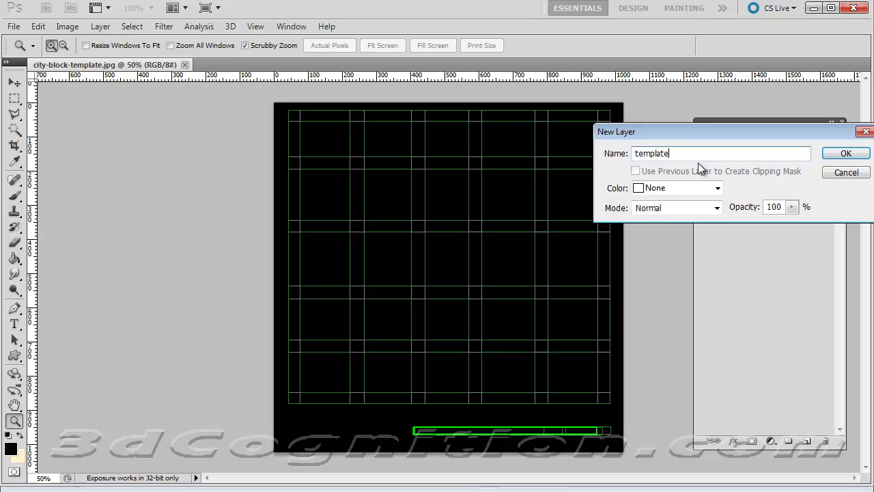
left_click(843, 153)
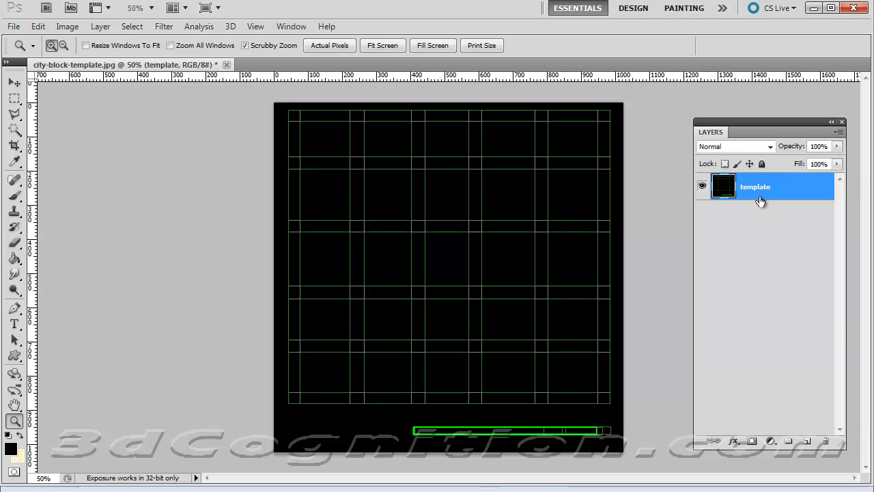
left_click(803, 442)
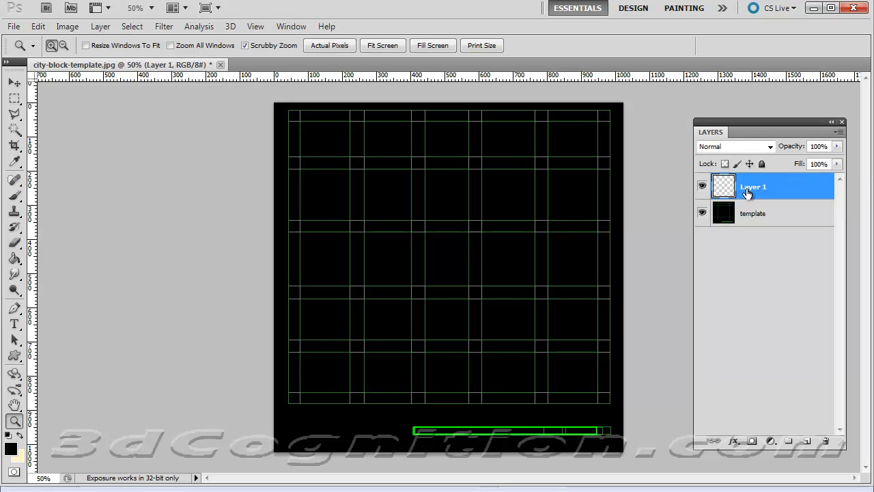
double_click(754, 187)
type("texture")
- Put template above texture, set its blend mode to Screen, and select the texture layer
left_click_drag(757, 227, 759, 181)
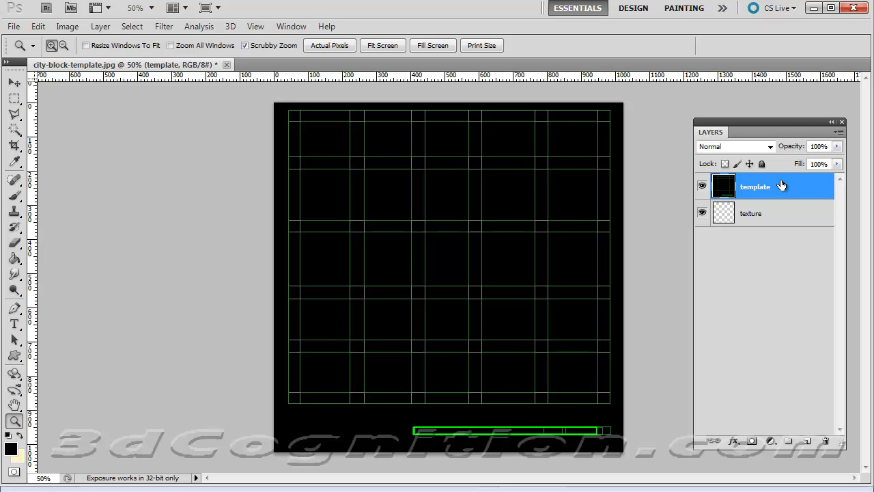
left_click(770, 146)
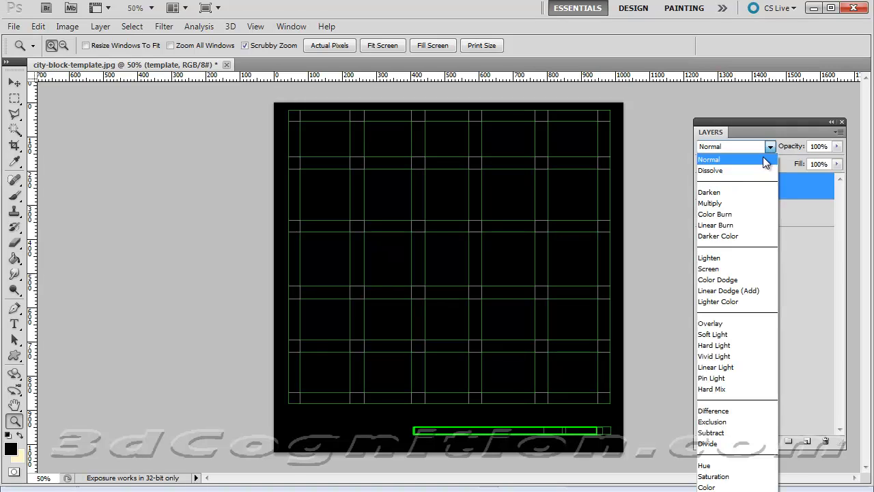
left_click(727, 271)
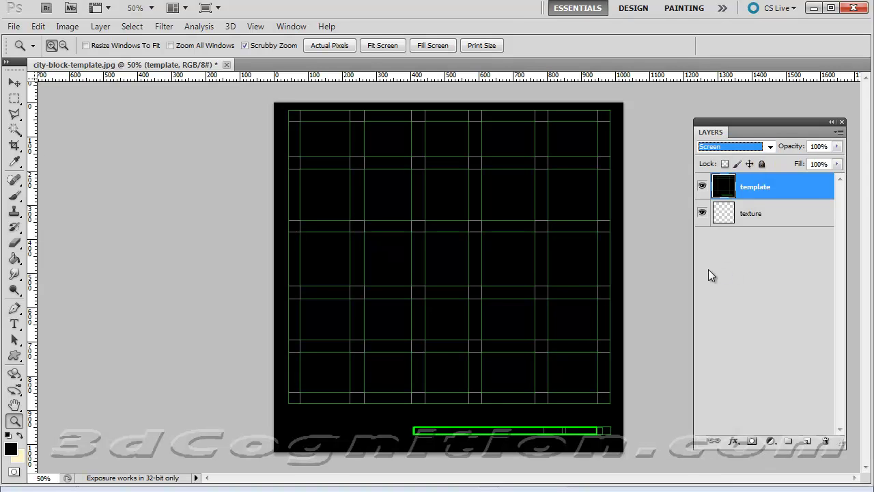
left_click(759, 217)
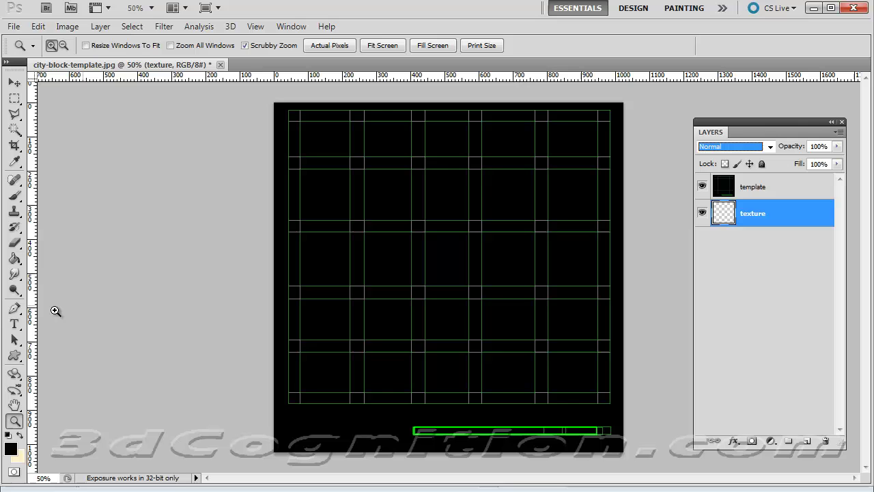
- Set the foreground colour to red, paint a brush test stroke, then undo it
left_click(12, 449)
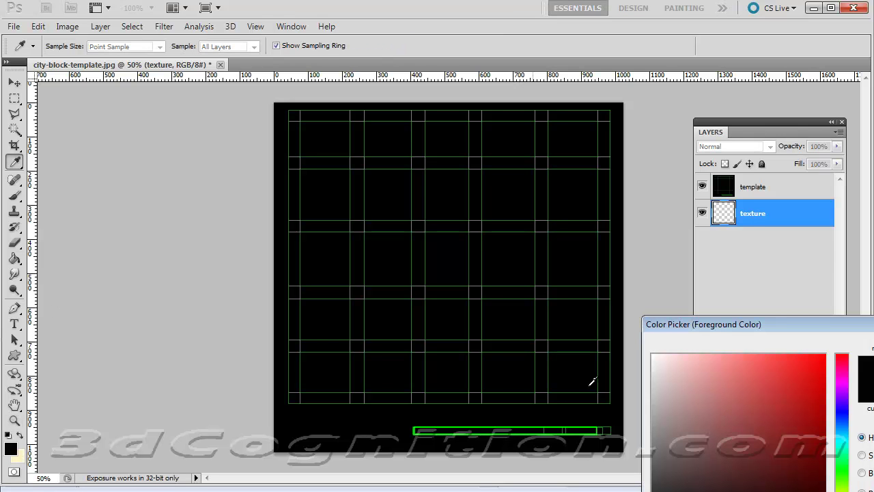
left_click(795, 383)
key("Return")
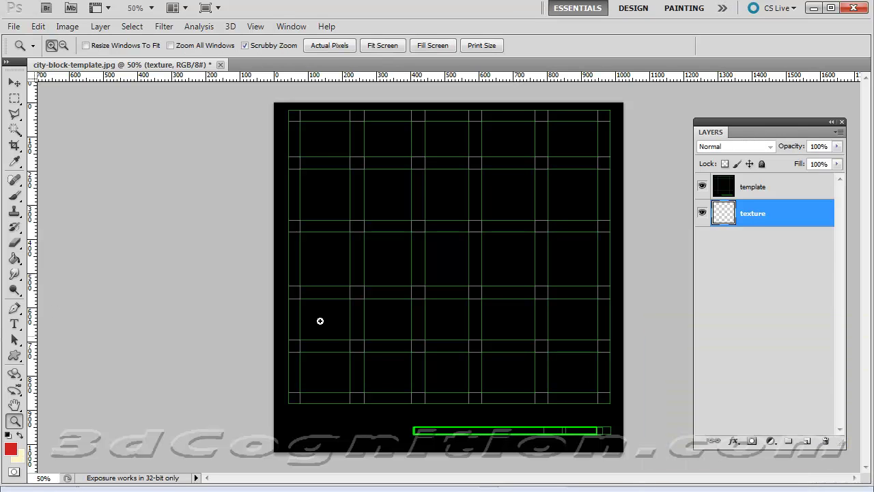
left_click(15, 195)
mouse_move(434, 220)
left_mouse_down()
mouse_move(335, 234)
mouse_move(339, 279)
mouse_move(511, 243)
mouse_move(399, 289)
mouse_move(449, 201)
mouse_move(412, 303)
mouse_move(341, 299)
mouse_move(323, 215)
mouse_move(389, 213)
mouse_move(416, 258)
mouse_move(458, 285)
mouse_move(410, 335)
mouse_move(460, 310)
mouse_move(486, 236)
left_mouse_up()
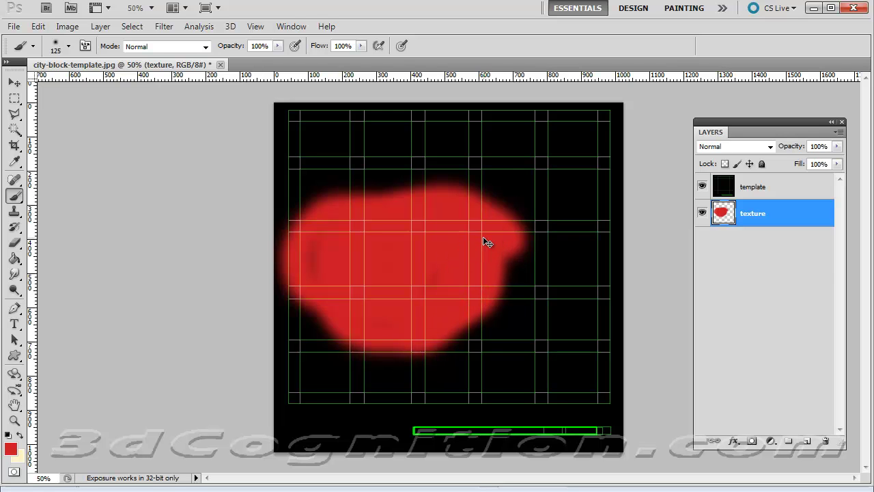
key("ctrl+z")
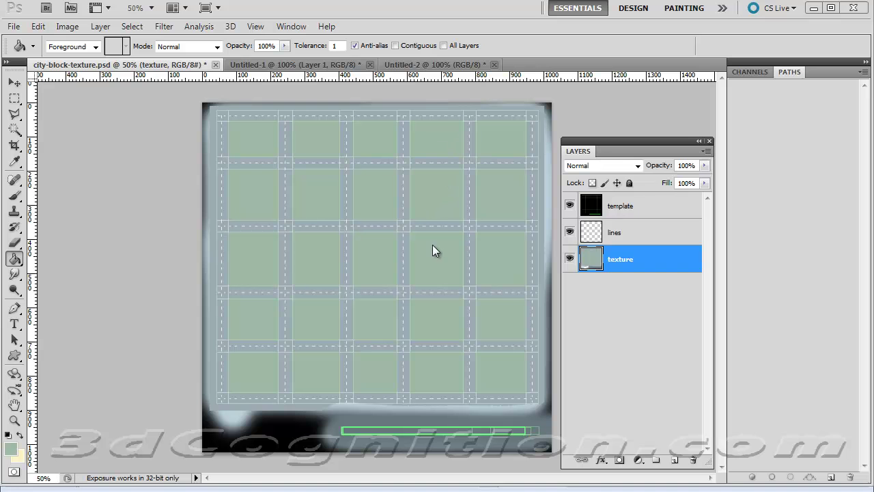
- Hide the template layer and sample the blue-grey road colour from the canvas bottom-left
left_click(569, 206)
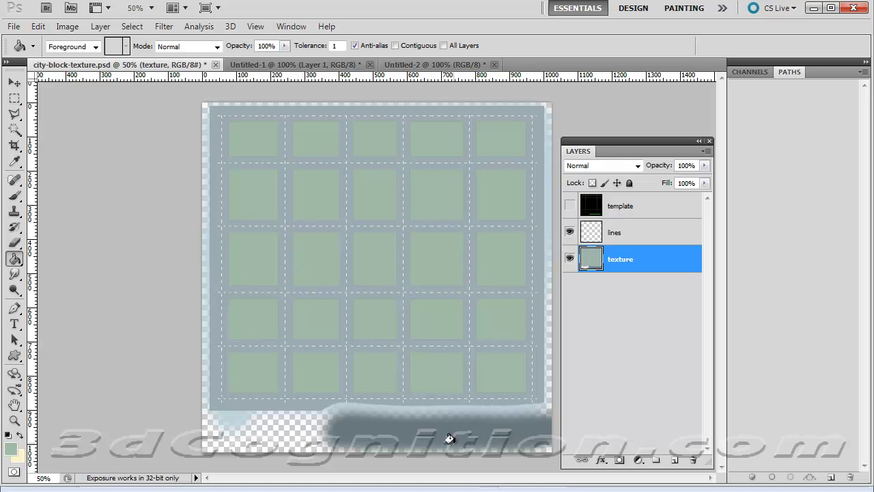
left_click(14, 162)
left_click(243, 395)
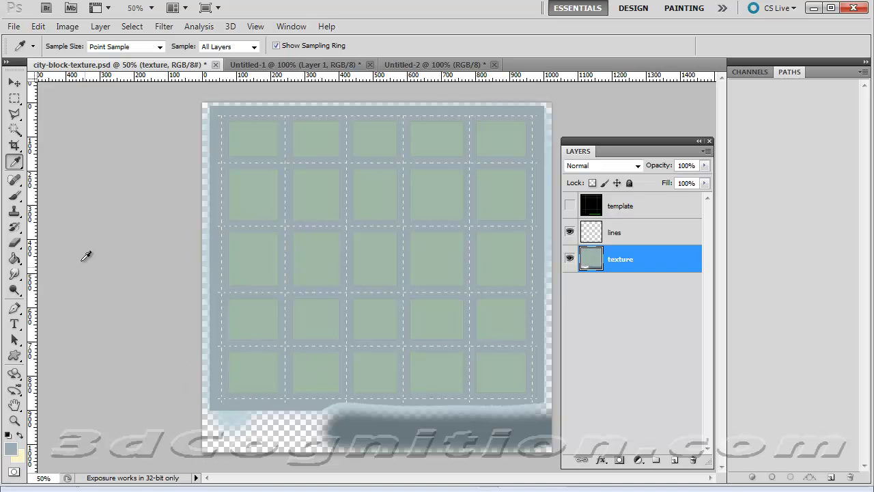
left_click(14, 195)
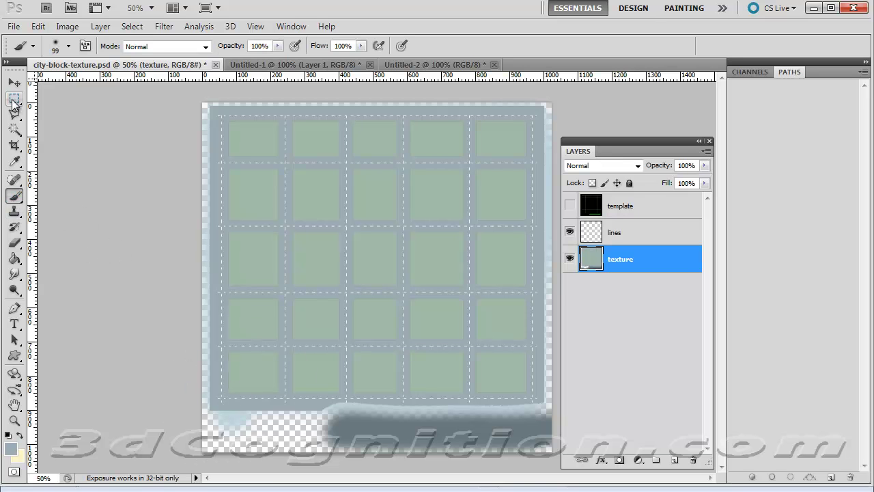
- Marquee a thin strip along the bottom edge, brush it in the road colour, and deselect
left_click(14, 98)
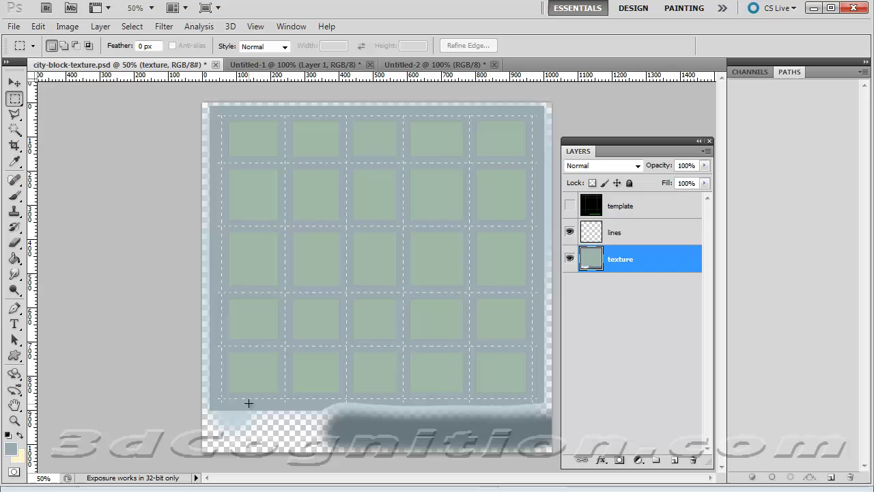
left_click_drag(328, 408, 545, 410)
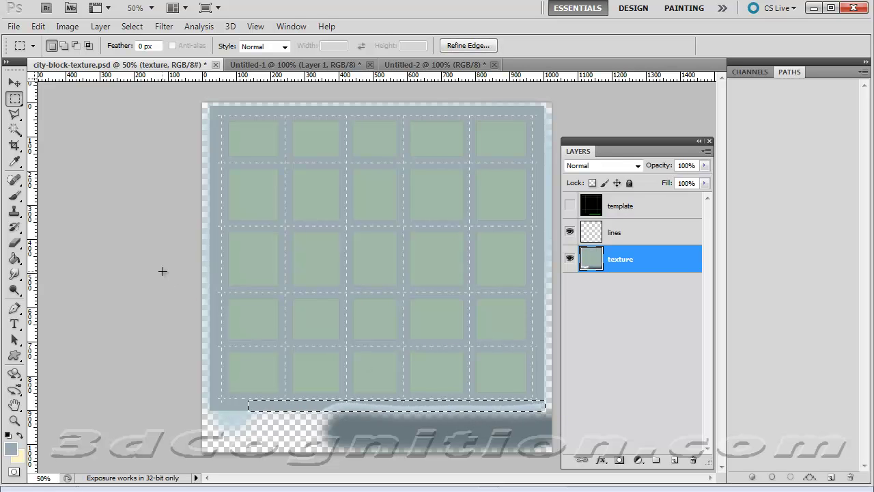
left_click(14, 195)
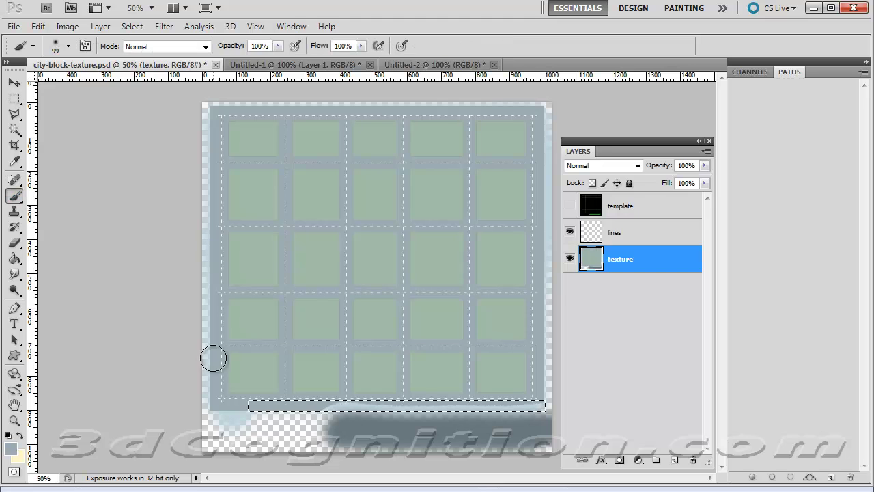
mouse_move(253, 399)
left_mouse_down()
mouse_move(496, 413)
mouse_move(545, 403)
left_mouse_up()
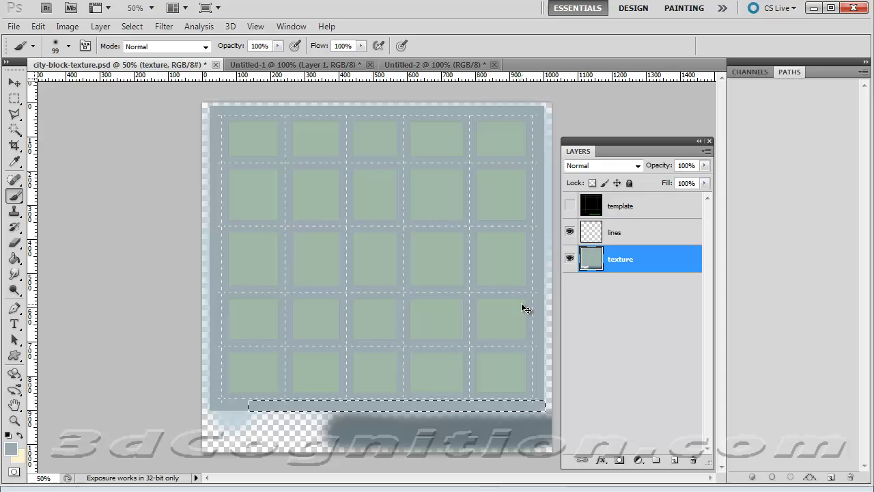
key("ctrl+d")
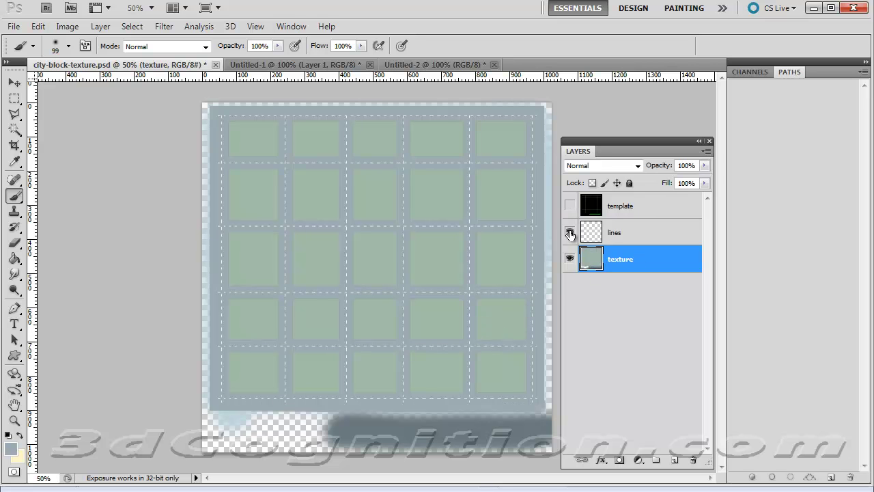
- Save over city-block-texture.psd, confirming the replace and Maximize Compatibility prompts
left_click(12, 27)
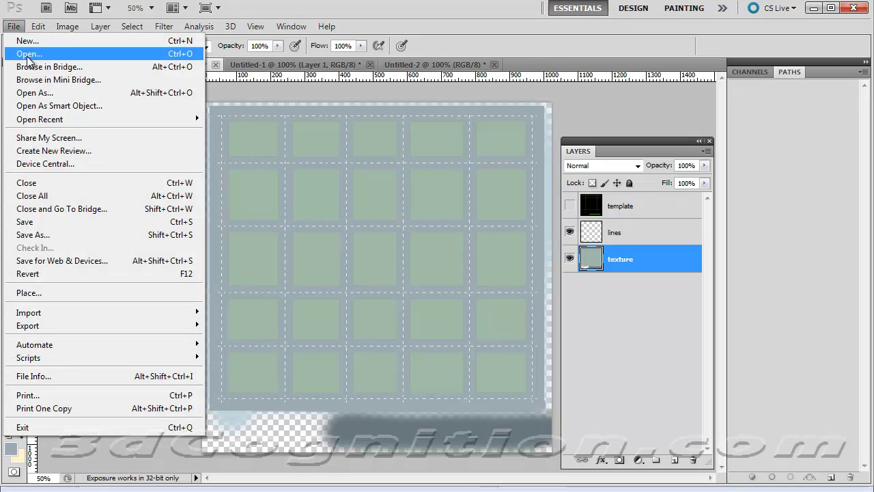
left_click(65, 235)
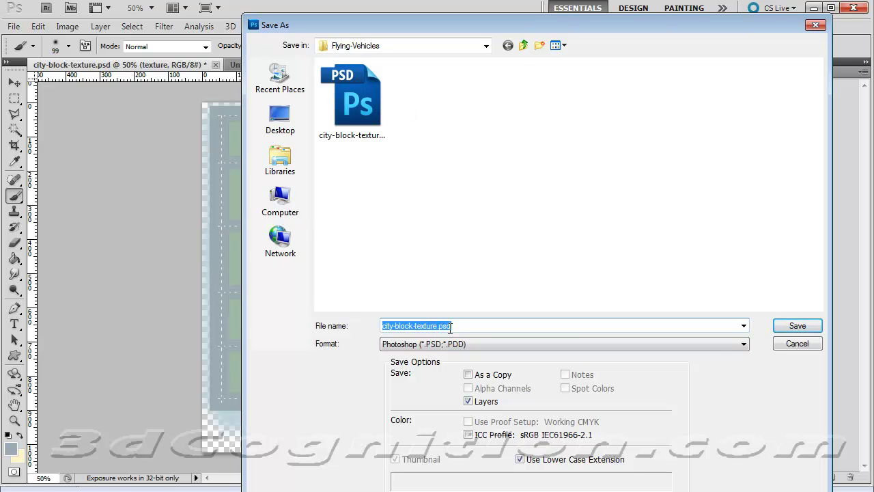
left_click(794, 327)
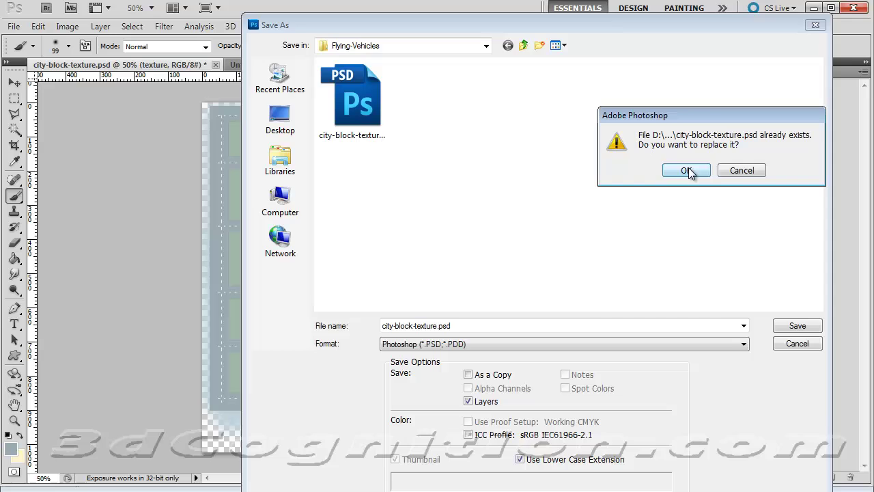
left_click(686, 170)
left_click(555, 169)
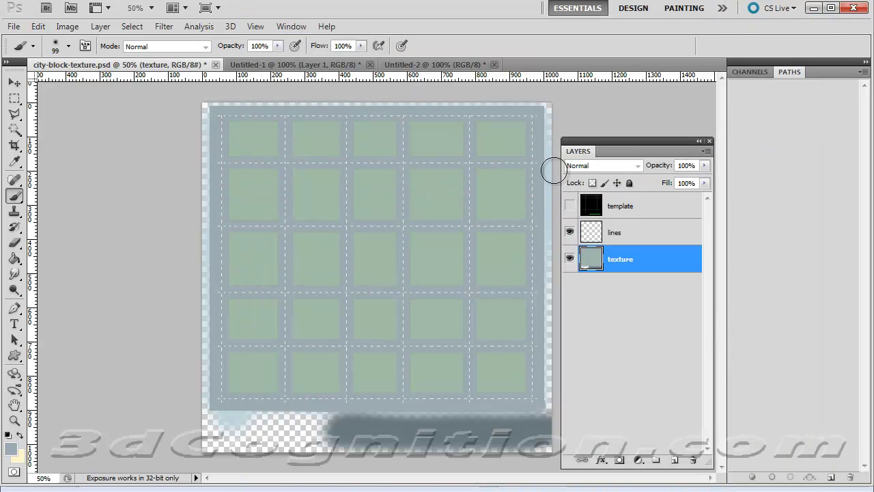
left_click(13, 26)
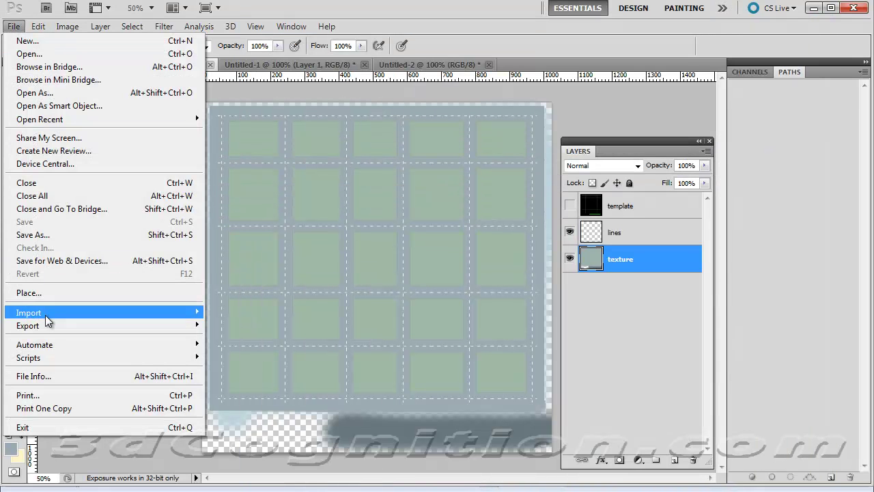
- Save a CompuServe GIF copy as city-block-texture.gif, accepting the Indexed Color and GIF Options defaults
left_click(59, 235)
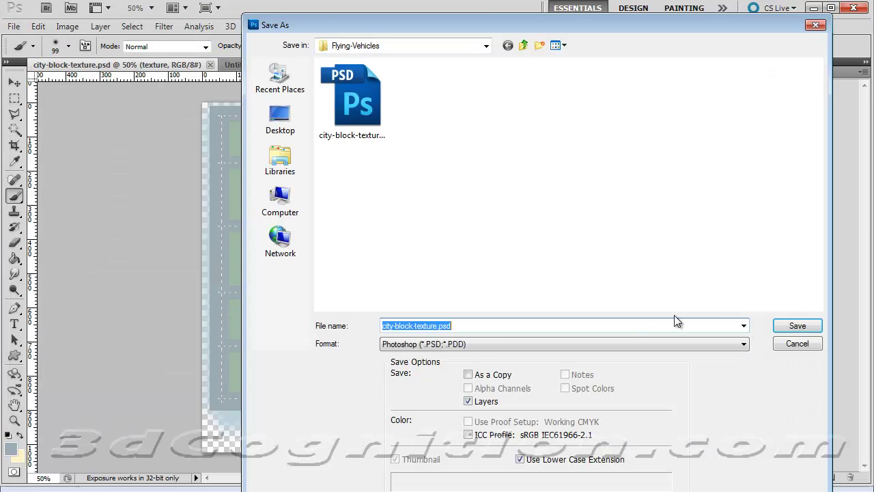
left_click(516, 343)
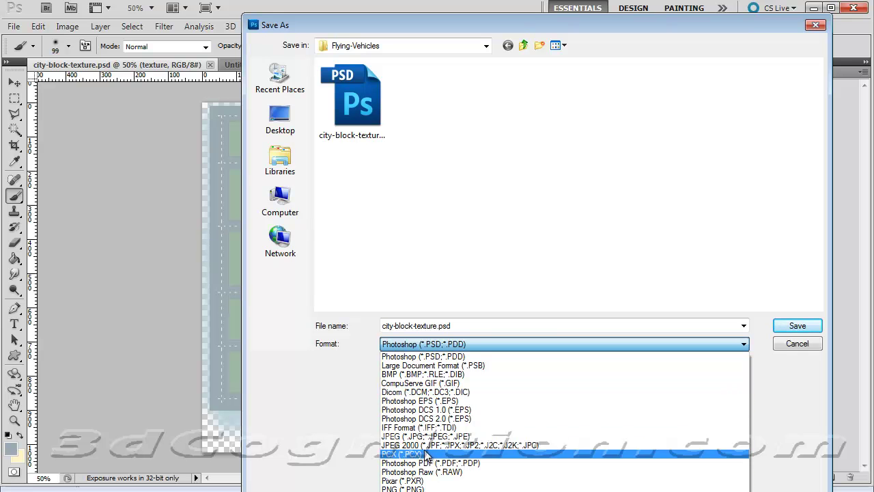
left_click(437, 383)
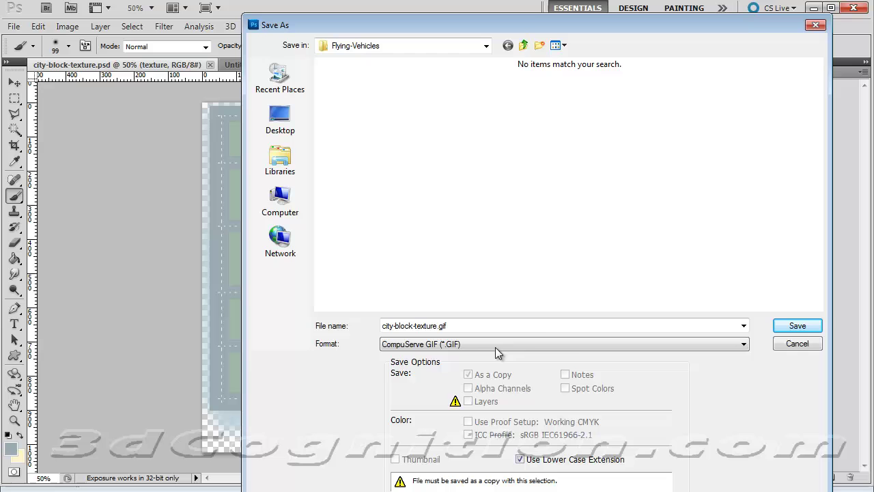
left_click(797, 326)
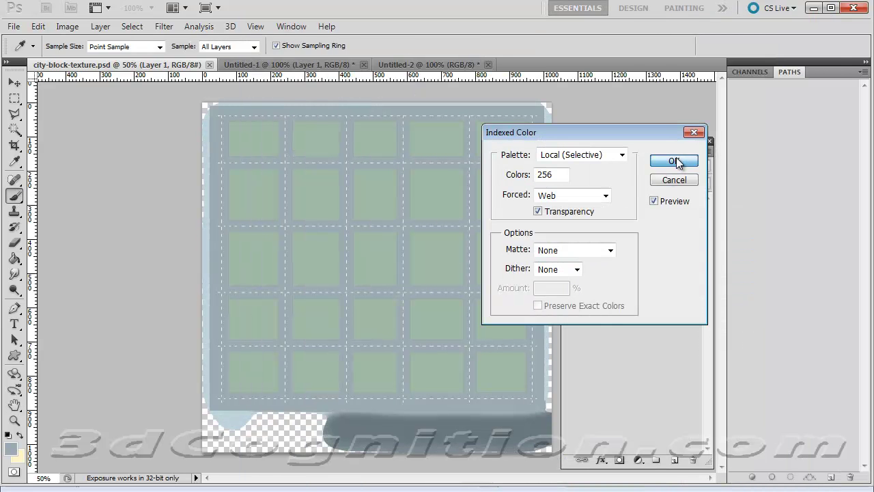
left_click(676, 158)
left_click(594, 185)
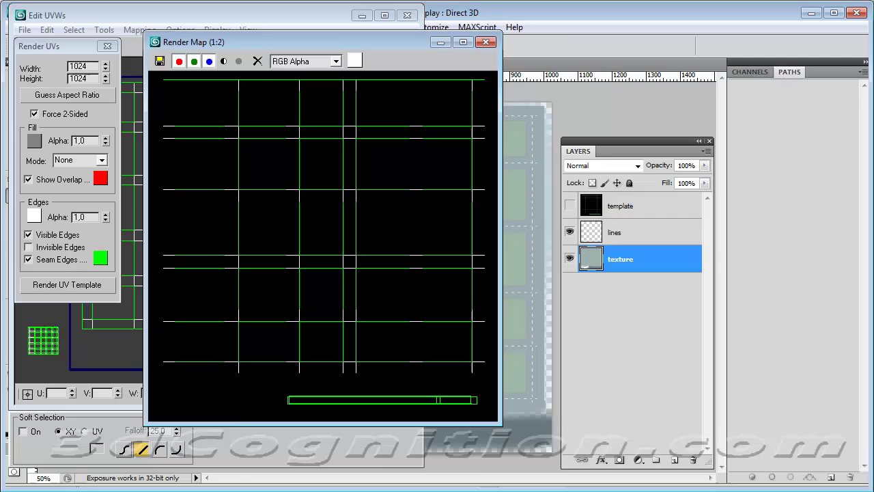
- Close Render Map, Render UVs and Edit UVWs, exit sub-object mode and deselect the box
left_click(485, 43)
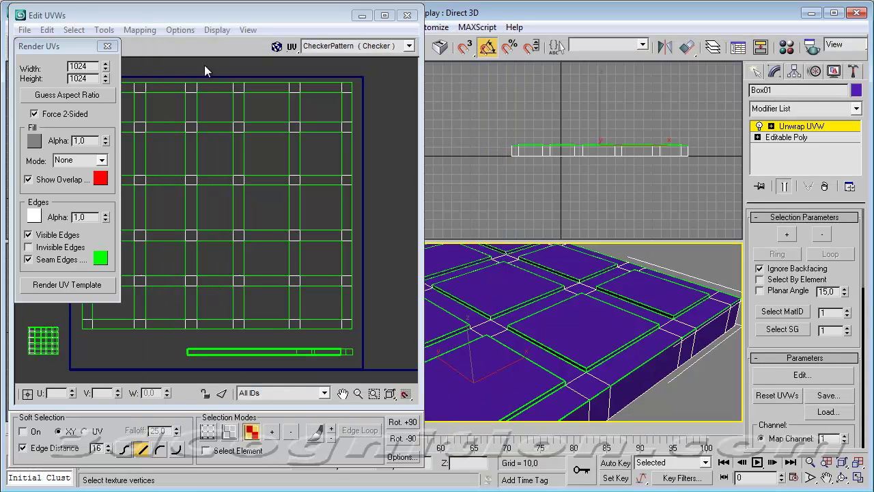
left_click(107, 46)
left_click(407, 15)
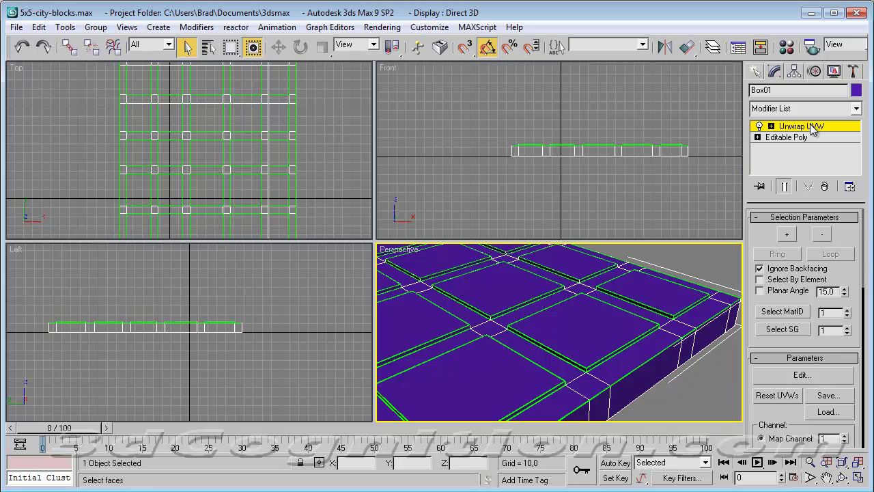
key("ctrl+b")
left_click(708, 376)
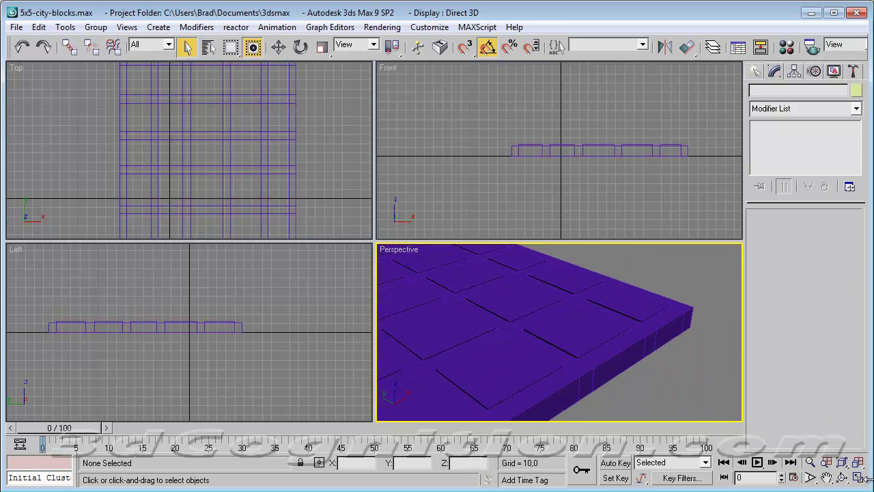
- Maximize the Perspective viewport with Alt+W and frame the whole slab
left_click(858, 477)
scroll(634, 341, "down", 6)
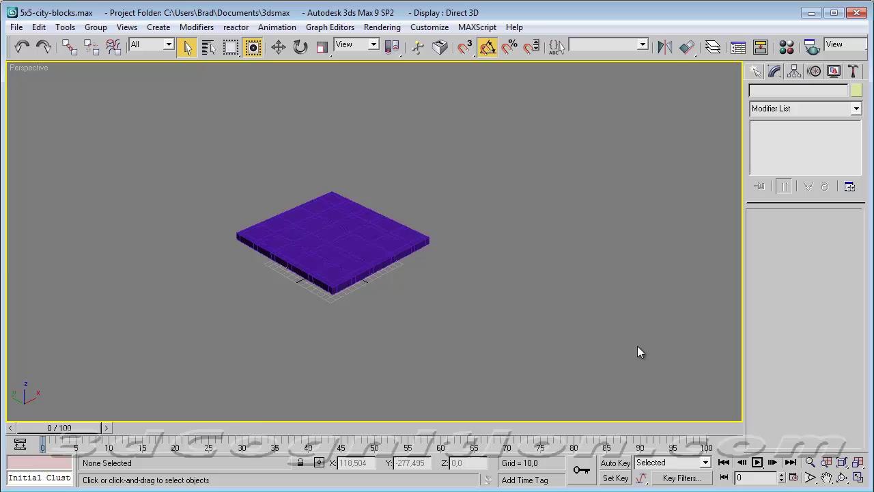
scroll(517, 342, "up", 4)
middle_click_drag(502, 344, 600, 318)
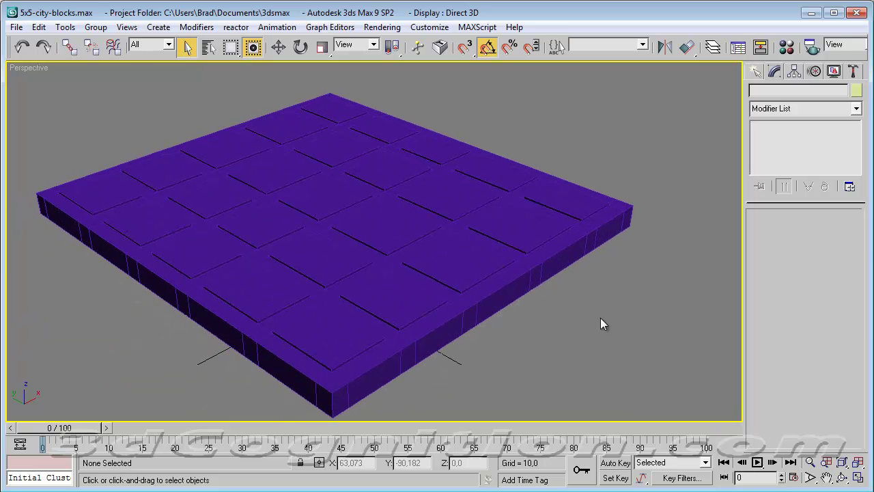
- In the Material Editor, rename slot 1 to 'cty-block' and open the Diffuse map browser
key("m")
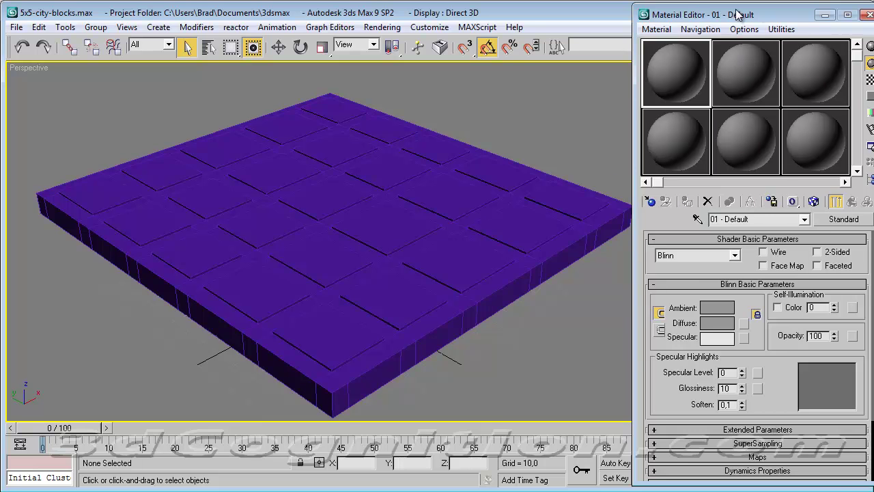
left_click_drag(735, 8, 612, 17)
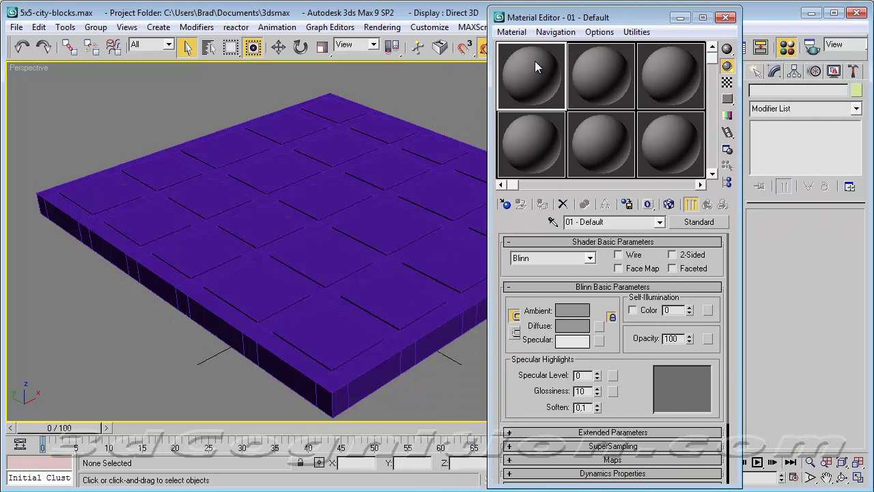
left_click(580, 222)
type("c")
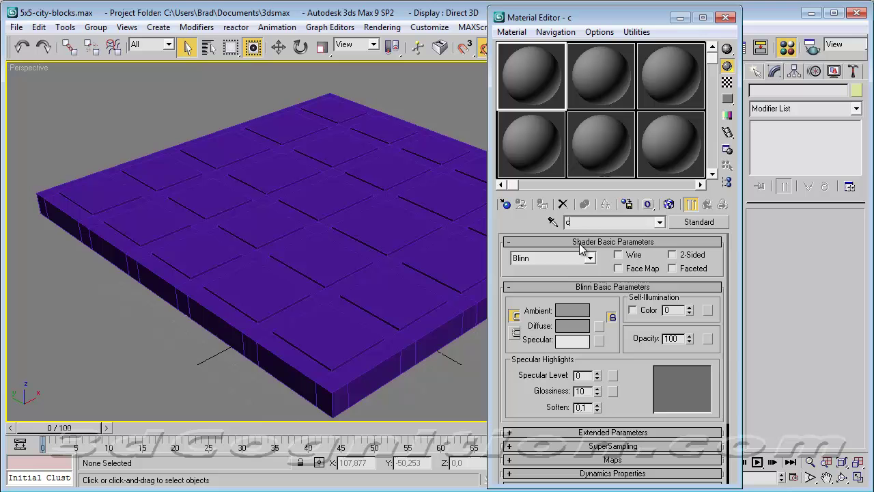
type("ty-block")
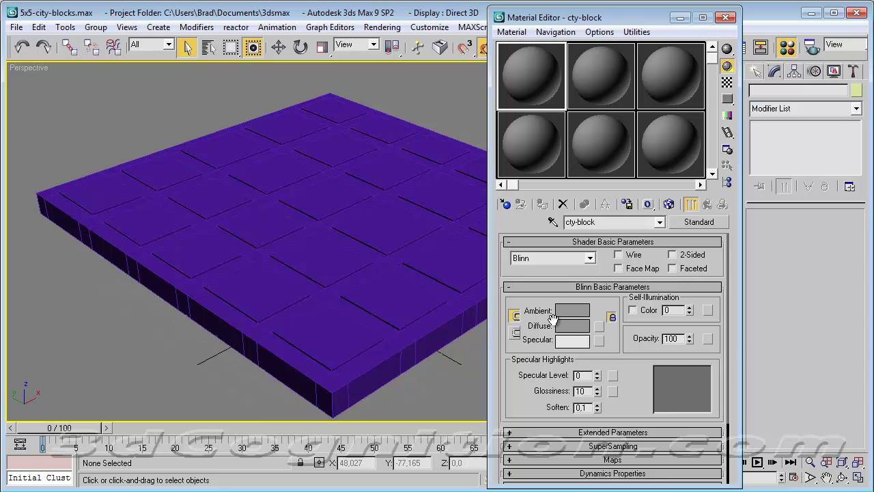
left_click(601, 327)
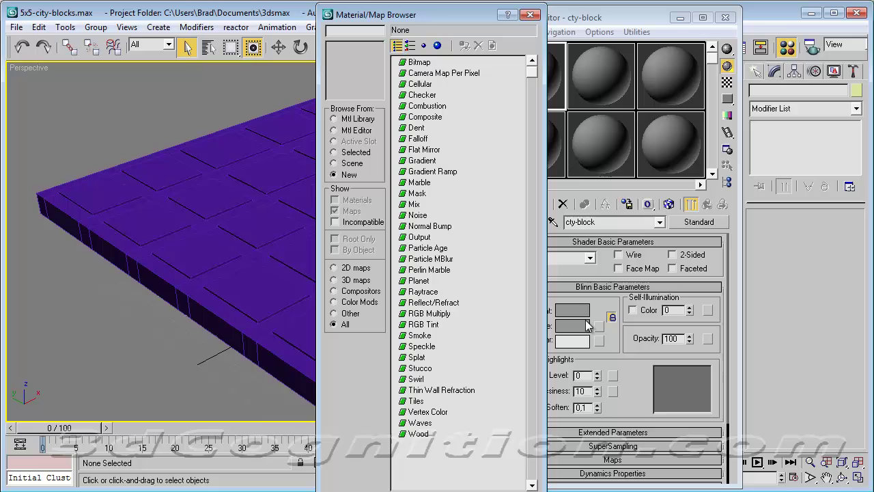
- Load city-block-texture.gif from D:\my3dsMax\Flying-Vehicles as the material's diffuse bitmap
double_click(419, 62)
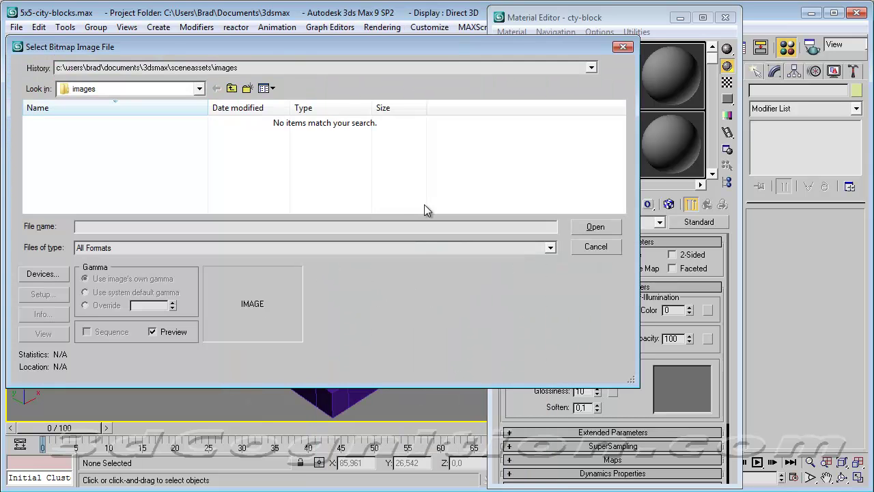
left_click(199, 89)
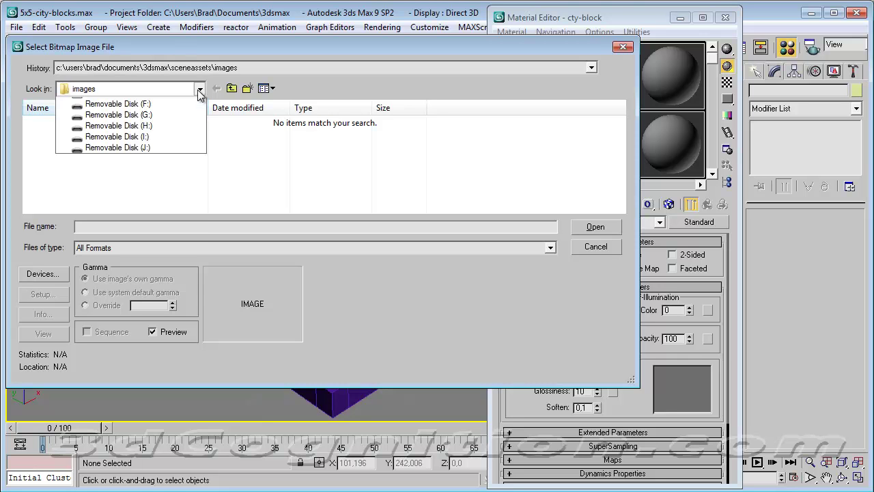
left_click(100, 224)
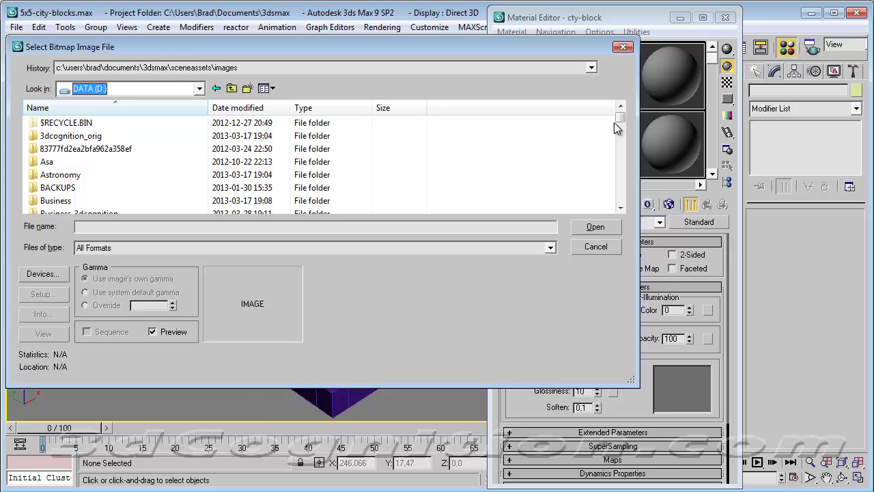
left_click_drag(620, 124, 621, 155)
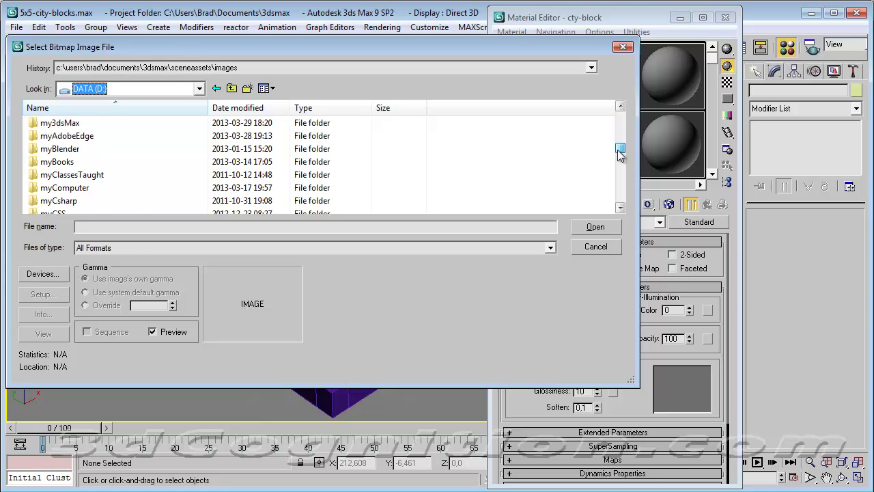
double_click(65, 123)
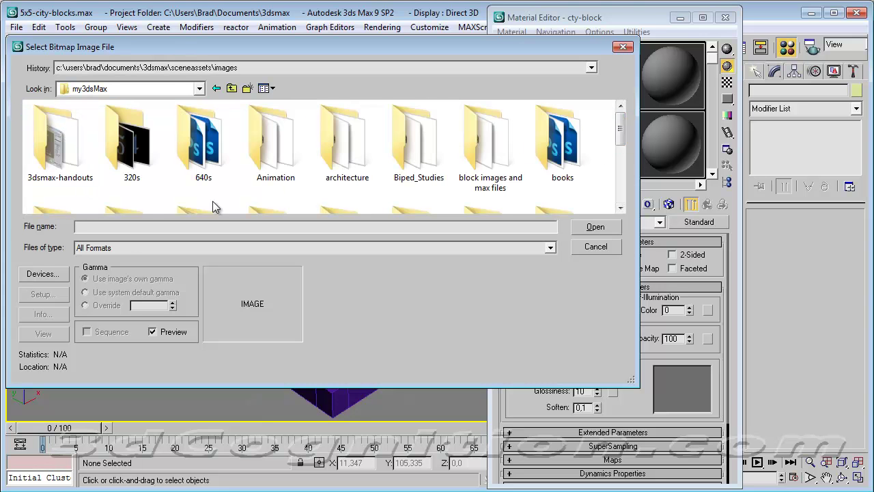
left_click(620, 195)
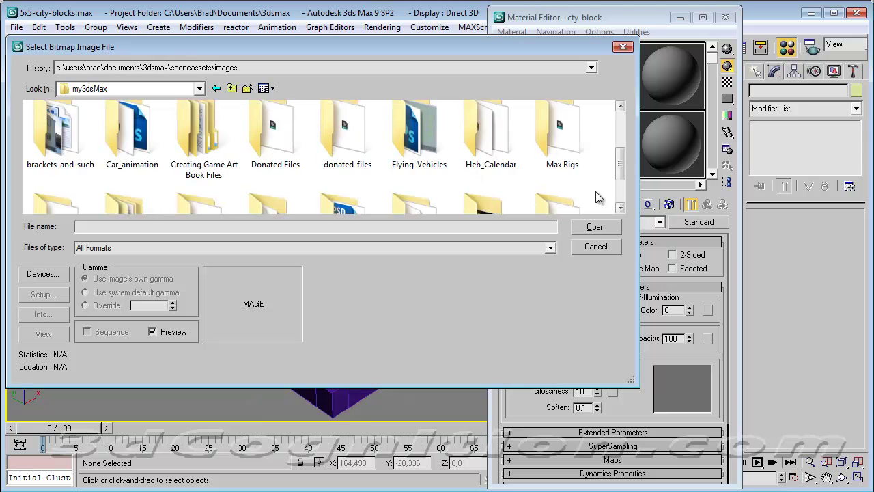
double_click(417, 140)
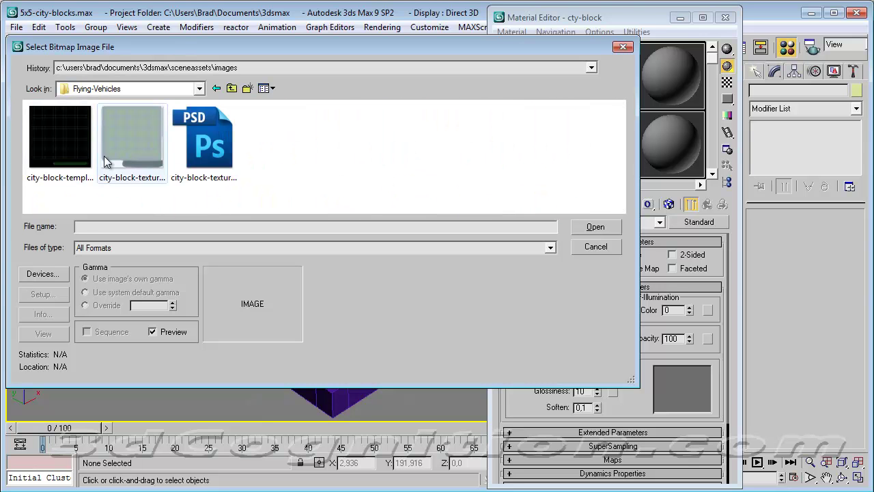
left_click(130, 140)
left_click(587, 229)
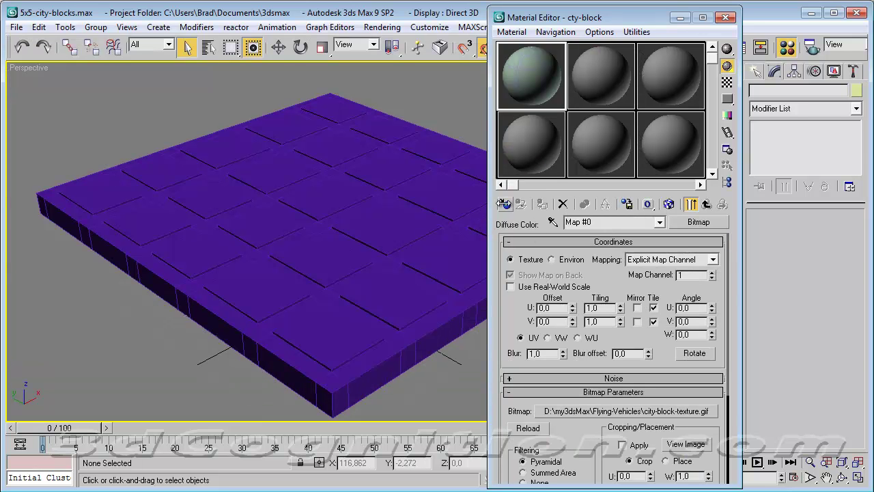
- Apply the city-block material to the box, show its texture in the viewport, and close the editor
left_click(392, 221)
left_click(541, 205)
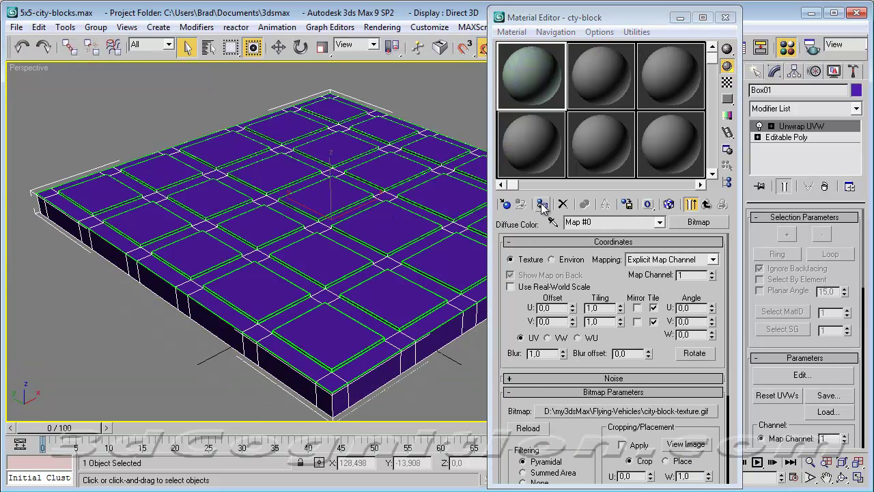
left_click(542, 204)
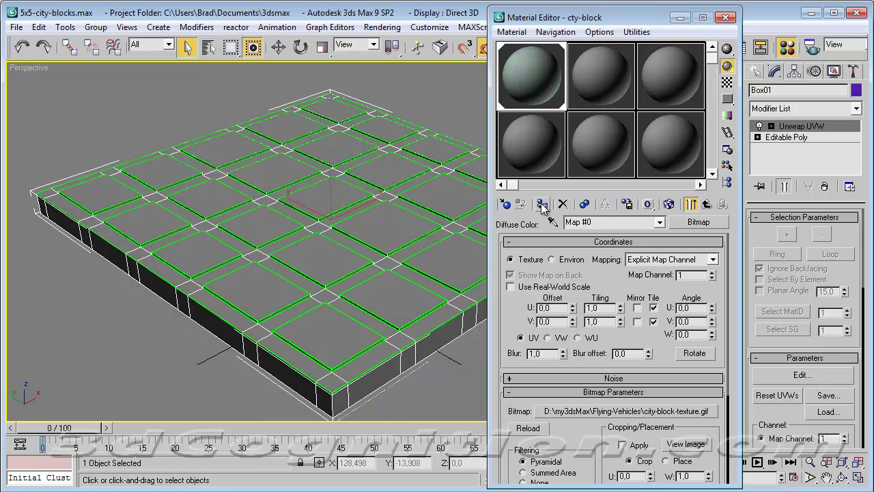
left_click(669, 205)
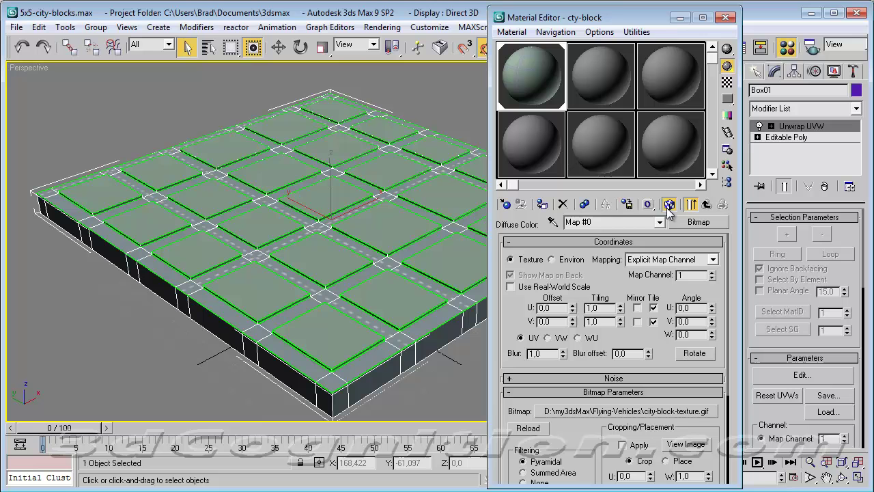
left_click(668, 204)
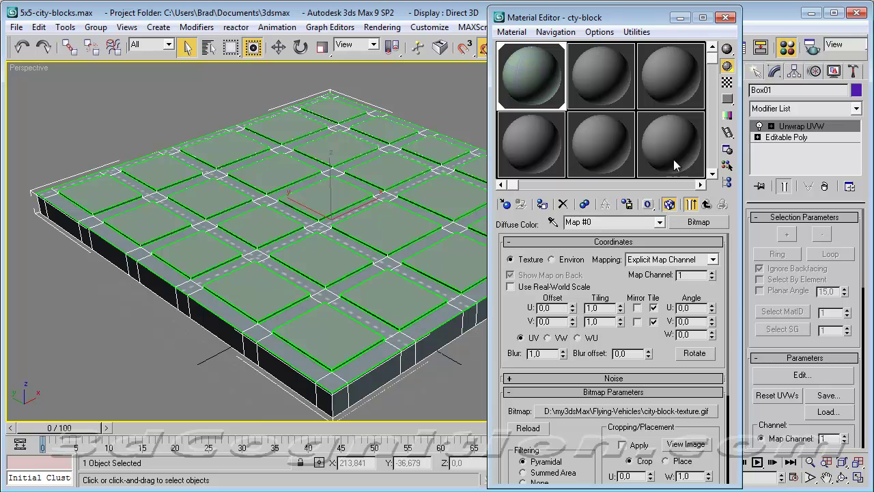
left_click(725, 19)
left_click(594, 271)
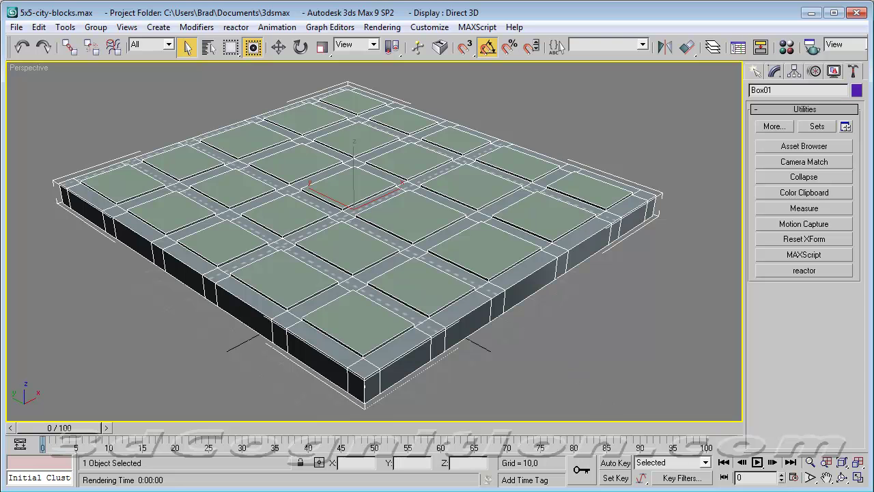
- Export only the selected box, browsing to the myUnity\flight-sim-assets folder
left_click(16, 28)
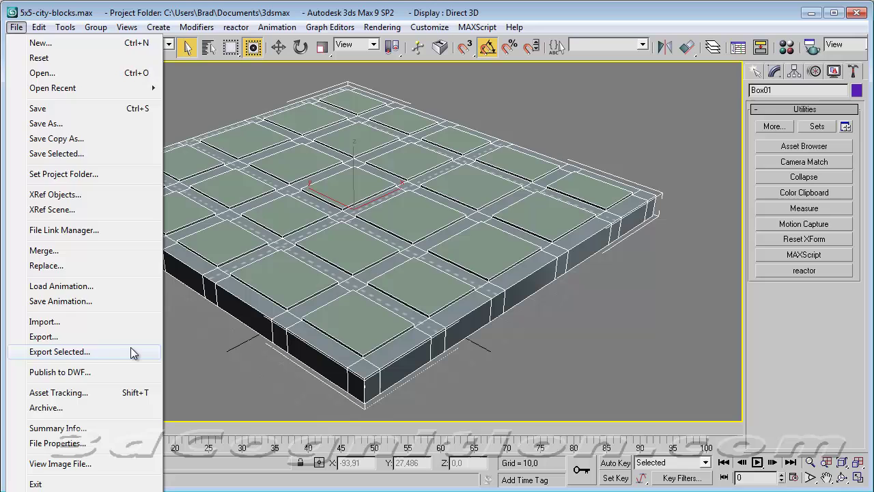
left_click(321, 275)
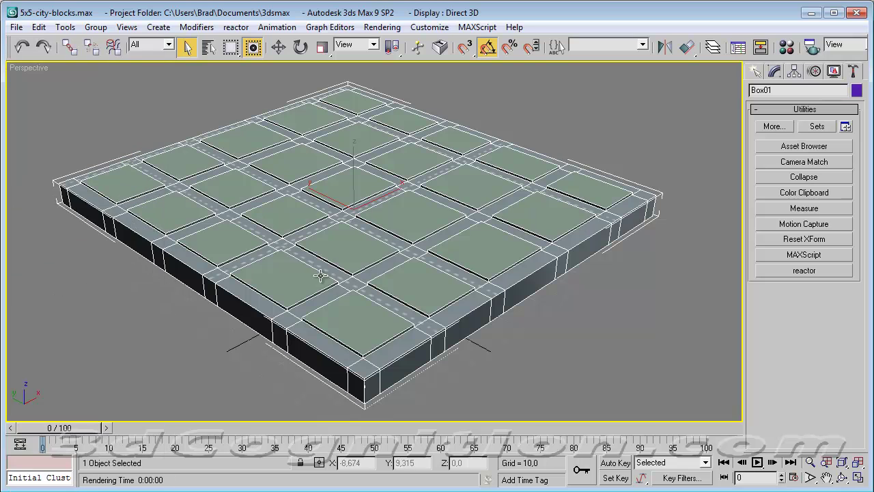
left_click(17, 27)
left_click(60, 351)
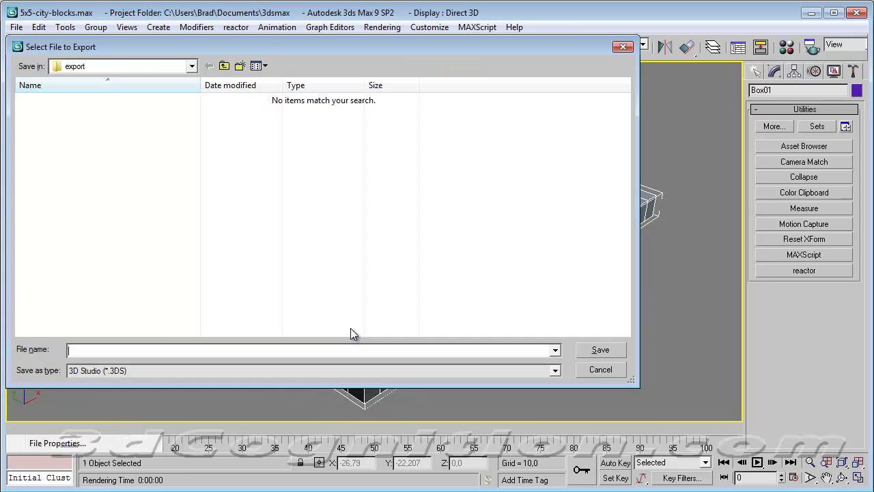
left_click(191, 66)
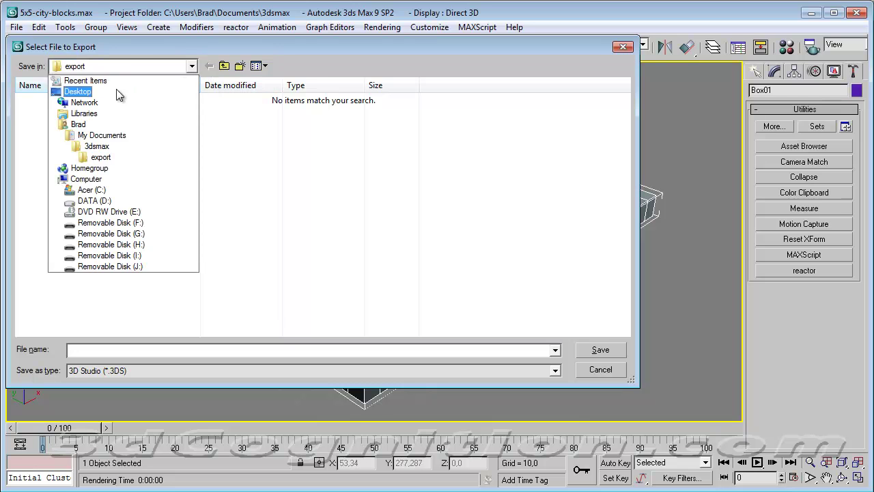
left_click(95, 147)
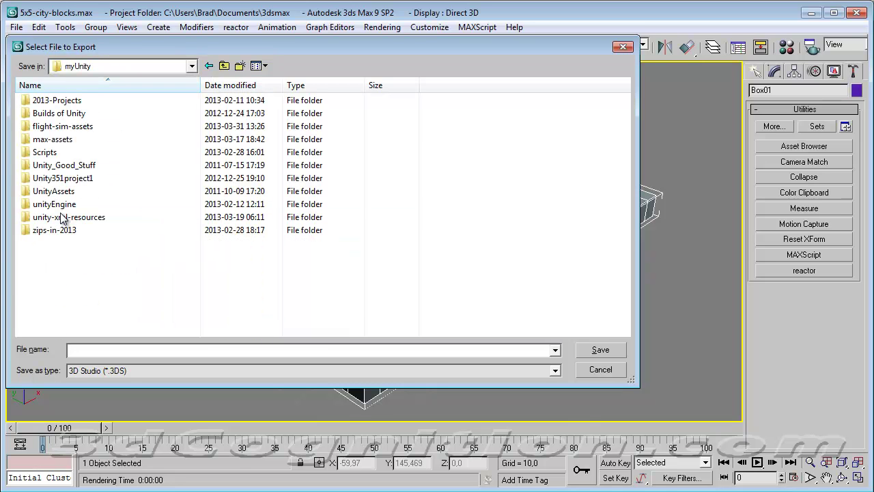
double_click(59, 127)
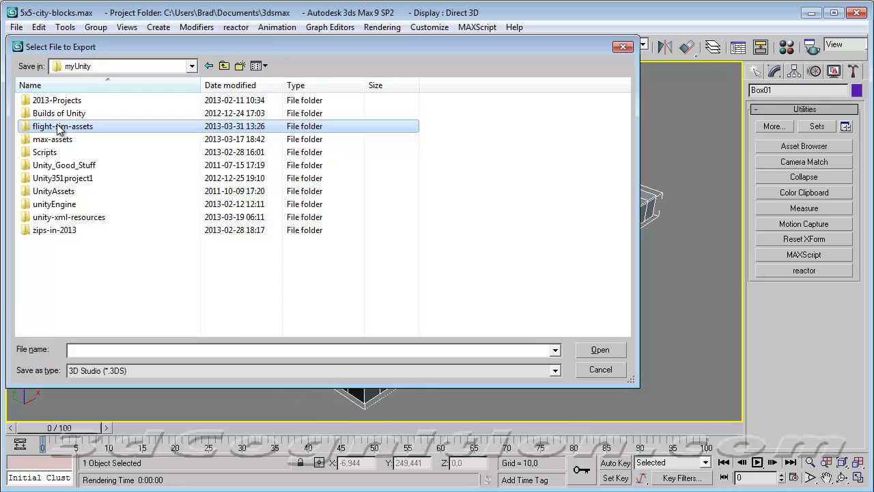
- Save it in Autodesk FBX format as city-block and confirm the FBX Exporter options
left_click(152, 372)
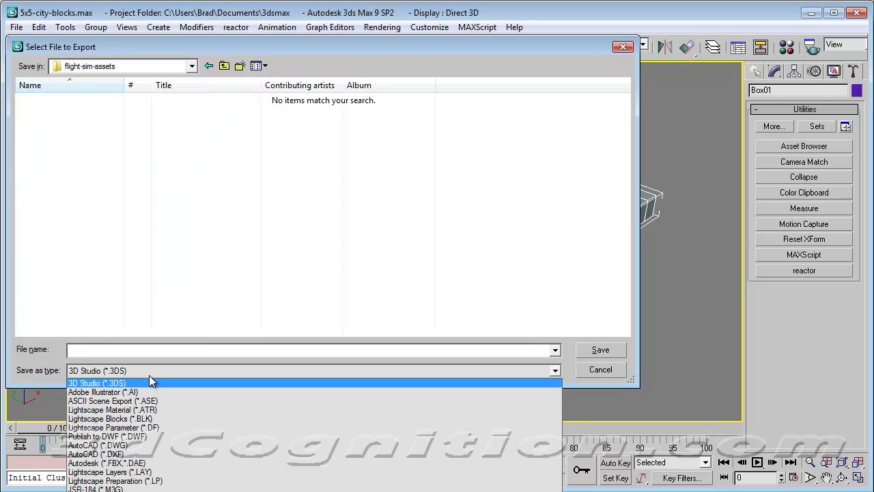
left_click(135, 463)
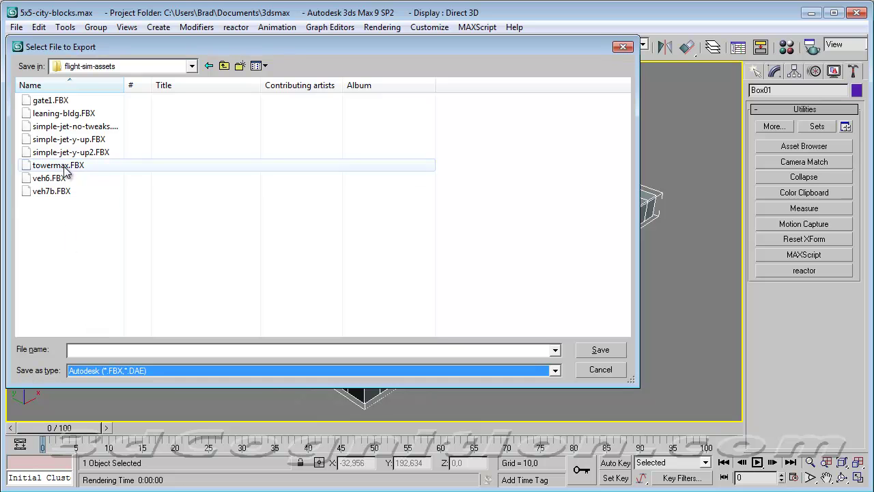
left_click(101, 345)
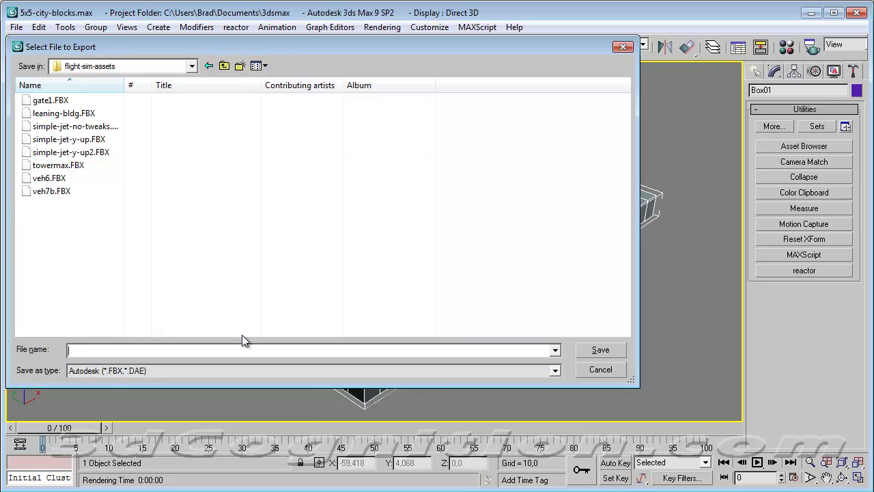
type("city-block")
left_click(600, 350)
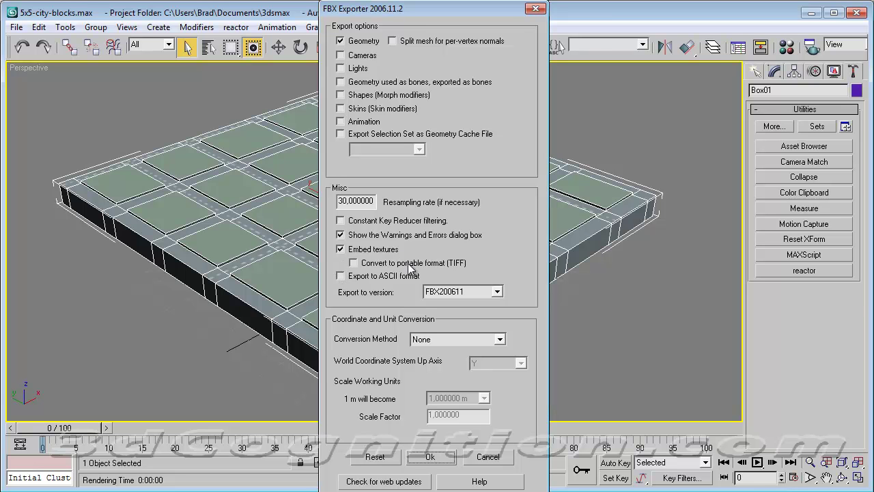
left_click(432, 457)
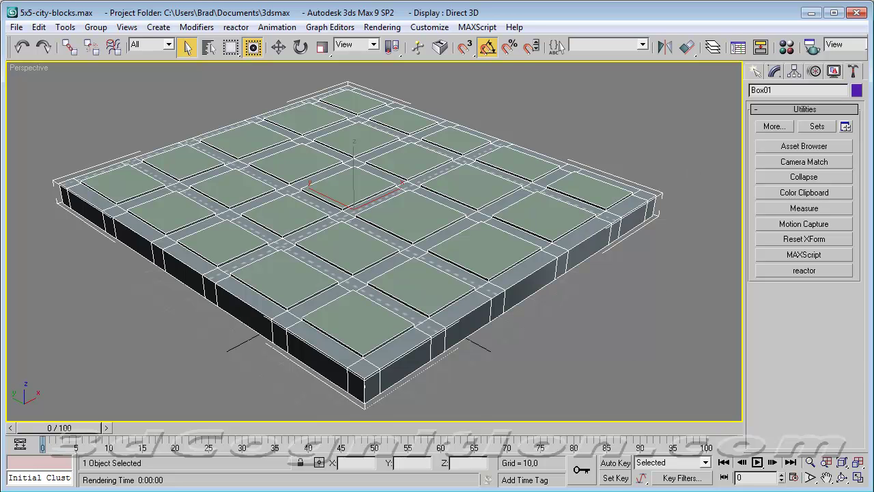
- Copy city-block.FBX and city-block-texture.gif from flight-sim-assets into unityEngine\FlyingBox3\Assets
key("alt+Tab")
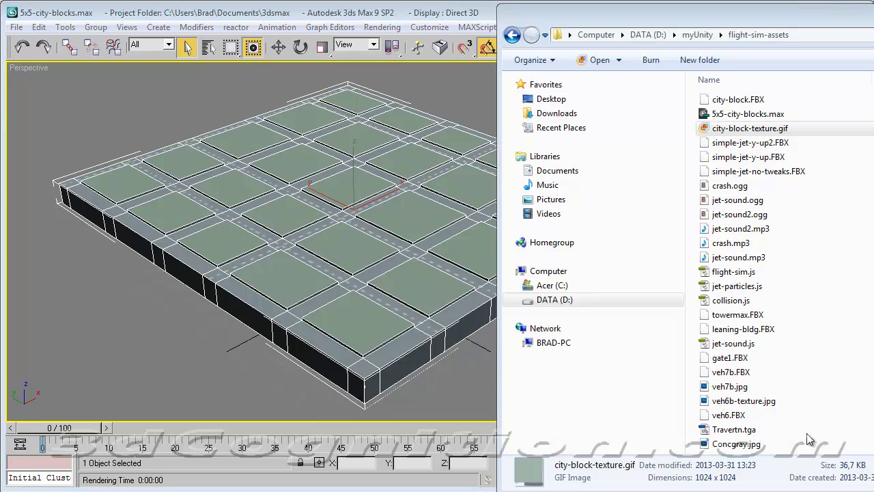
left_click(749, 102)
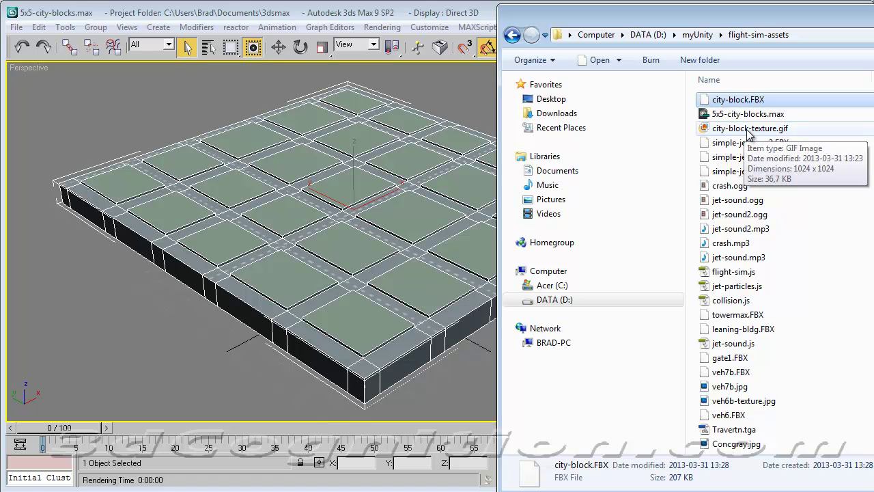
left_click(746, 130, "ctrl")
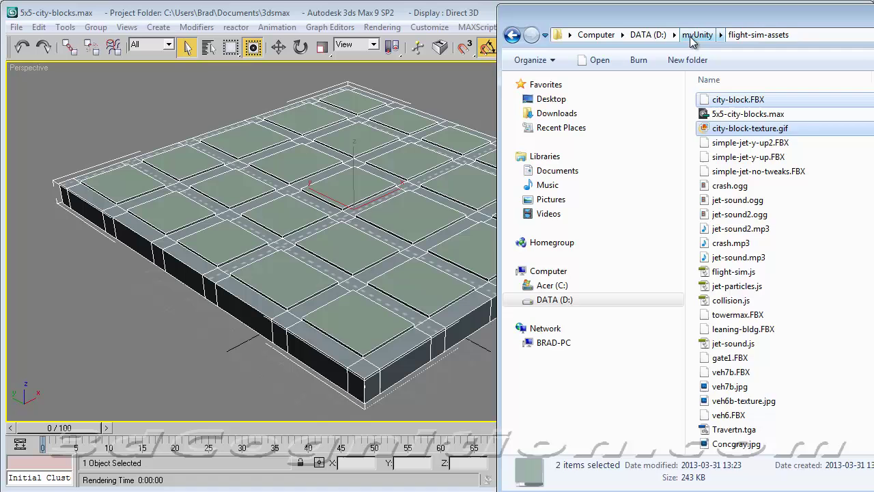
left_click(693, 38)
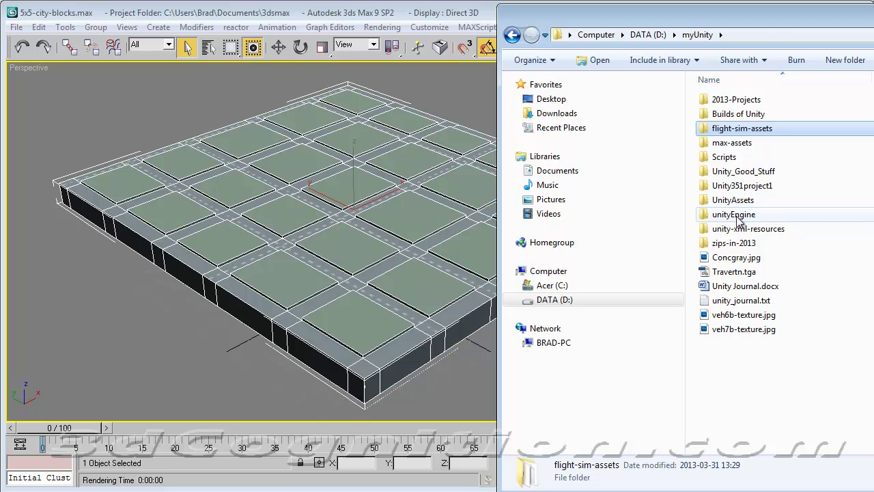
double_click(740, 215)
scroll(834, 394, "down", 9)
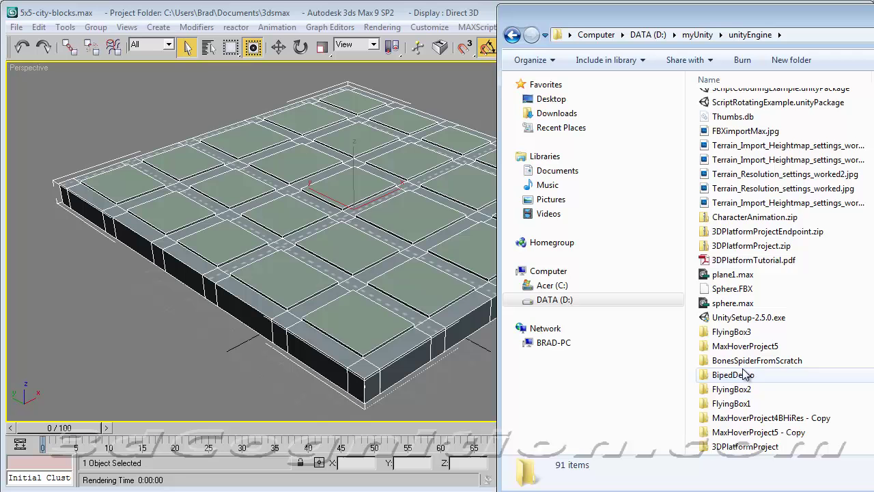
double_click(749, 332)
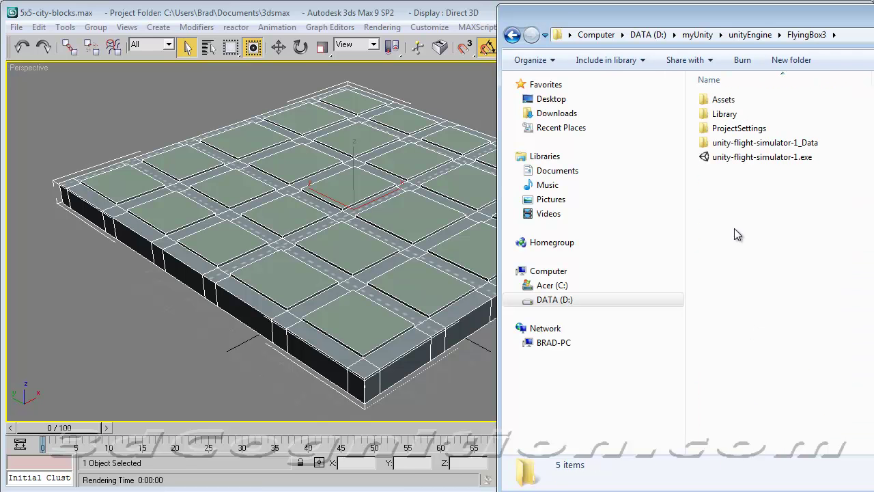
double_click(723, 99)
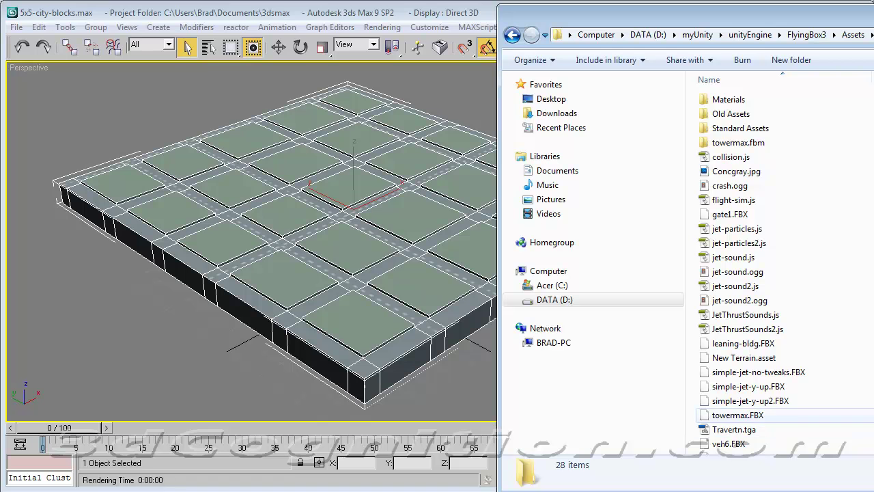
key("ctrl+v")
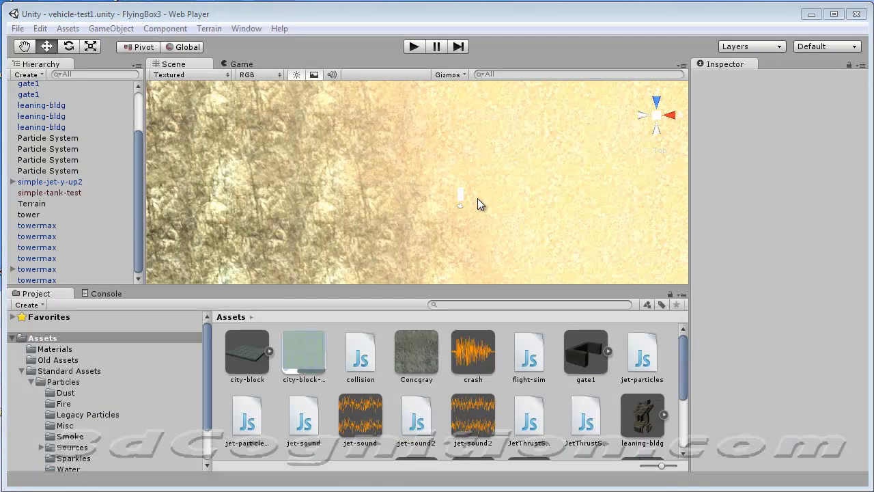
- Open the vehicle7.unity scene in Unity
left_click(18, 29)
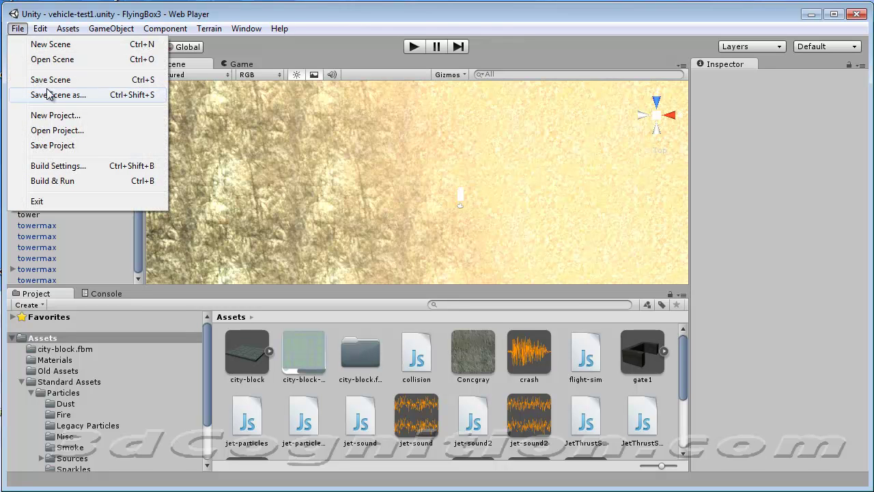
left_click(54, 60)
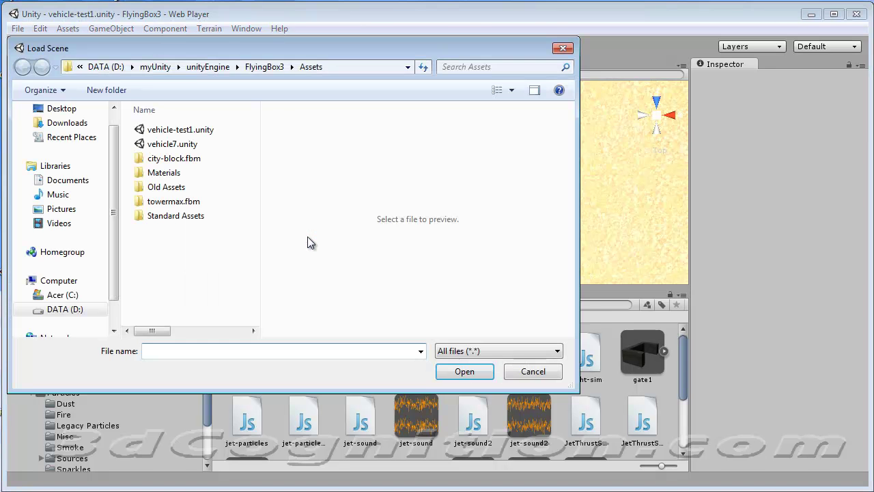
left_click(178, 145)
left_click(463, 369)
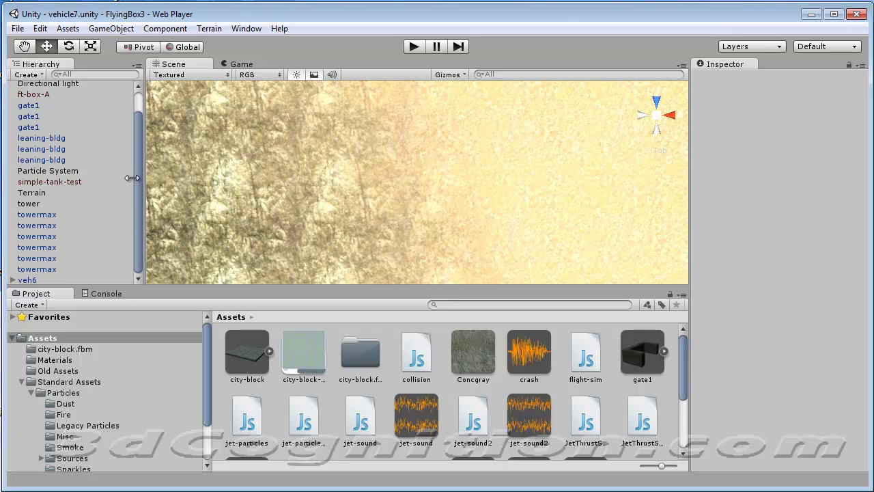
- Drag the city-block model into the Hierarchy and frame it in the Scene view
left_click_drag(135, 215, 145, 140)
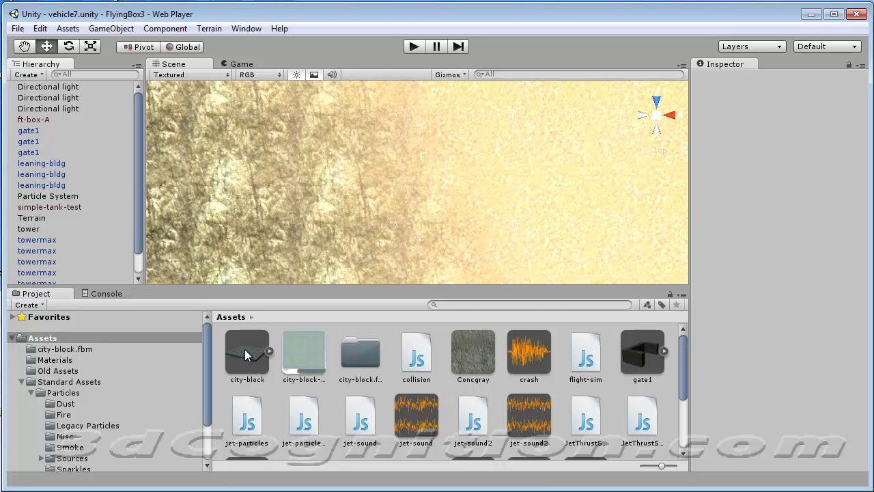
left_click_drag(246, 354, 140, 231)
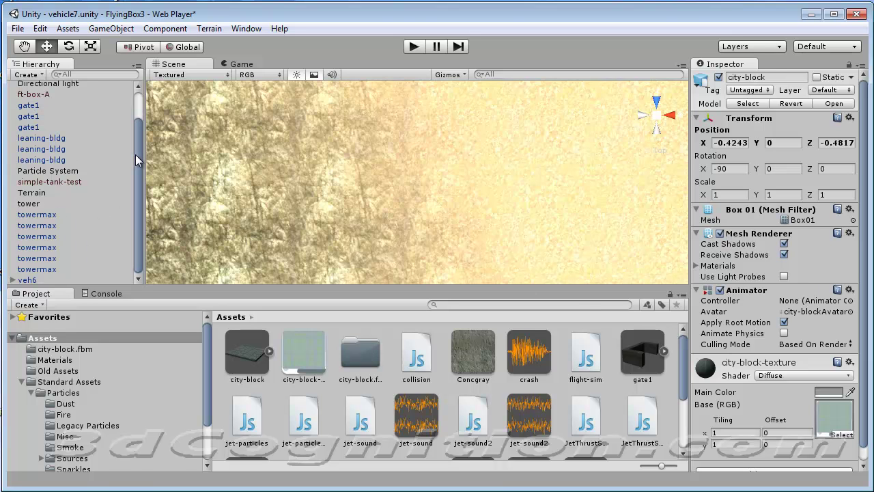
left_click_drag(140, 162, 144, 128)
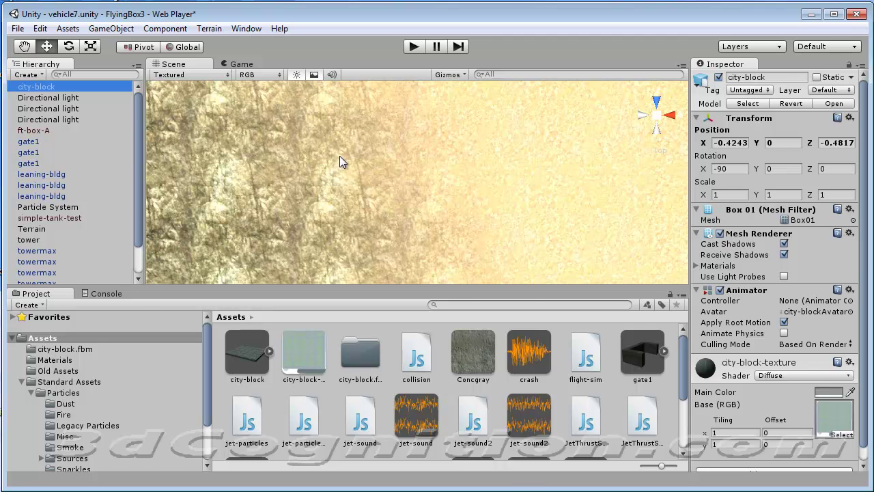
key("f")
scroll(444, 218, "down", 5)
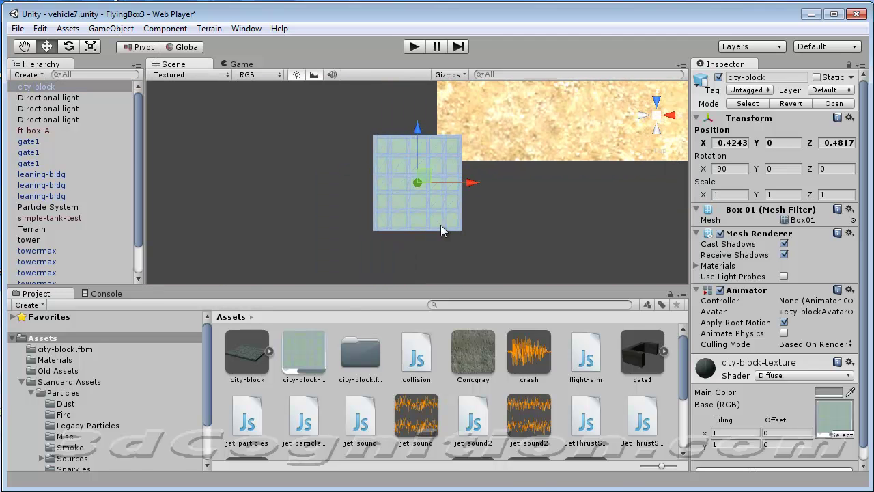
scroll(441, 211, "down", 4)
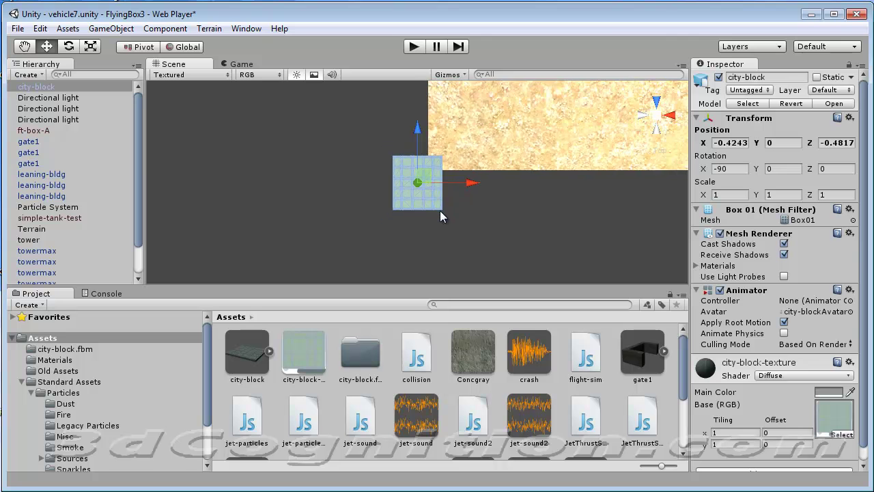
scroll(471, 194, "down", 4)
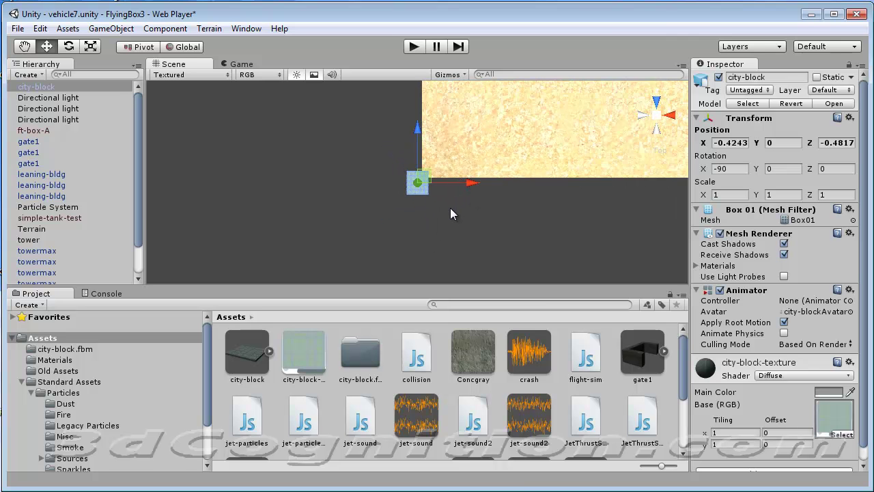
scroll(463, 205, "down", 3)
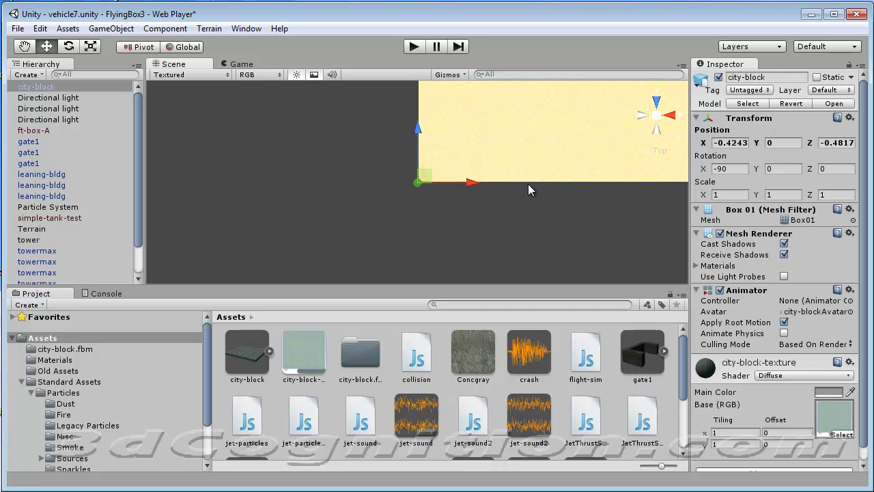
middle_click_drag(530, 187, 388, 234)
scroll(393, 232, "down", 1)
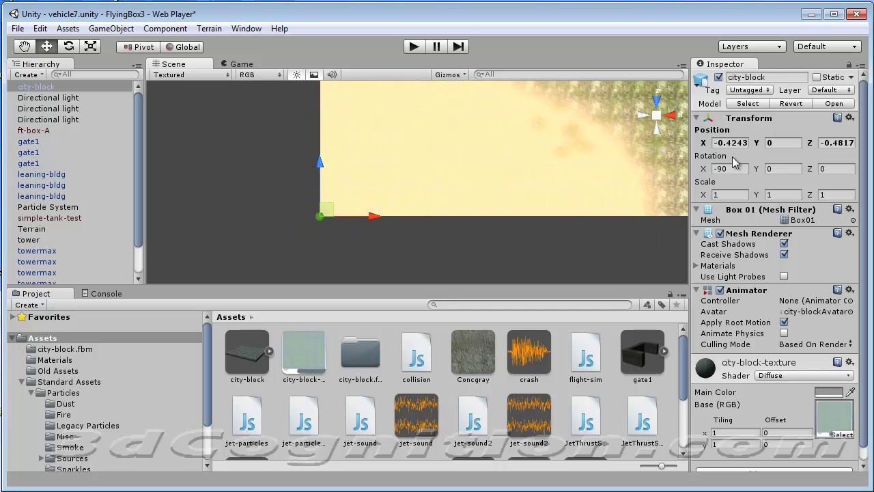
- Scale up the city-block in the Inspector, entering 100 for X and 10 next
left_click(717, 196)
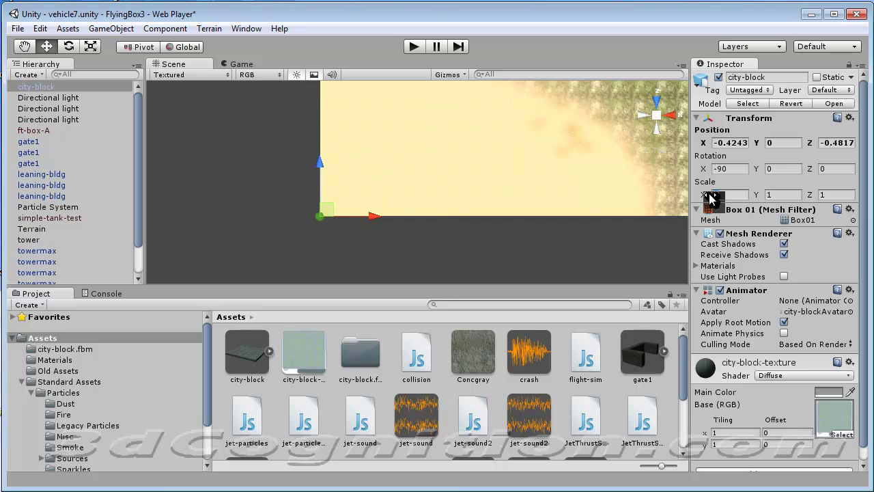
type("100")
key("Tab")
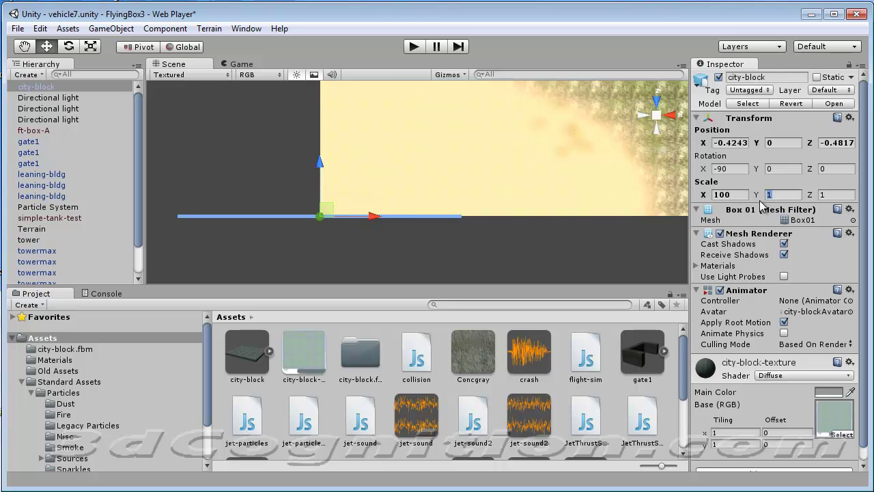
type("100")
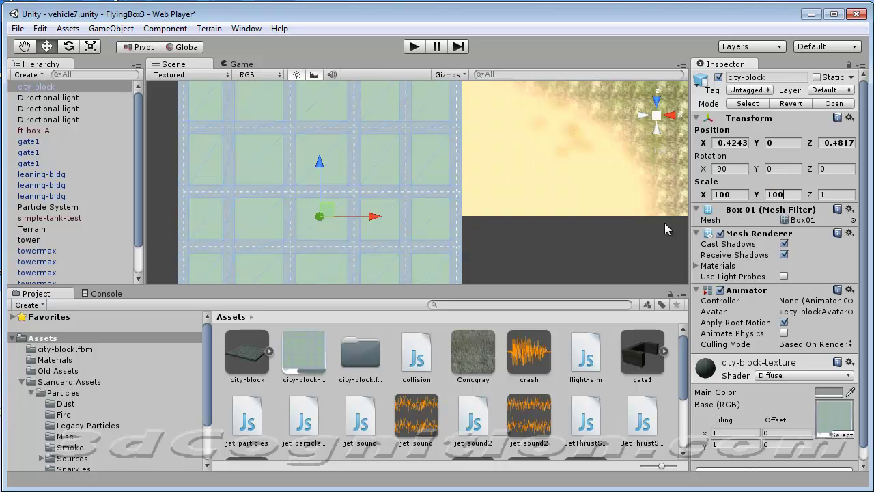
left_click(825, 196)
- Move the city-block onto the terrain inside the ring of buildings and lower it to the ground
middle_click_drag(482, 232, 385, 250)
scroll(386, 249, "down", 6)
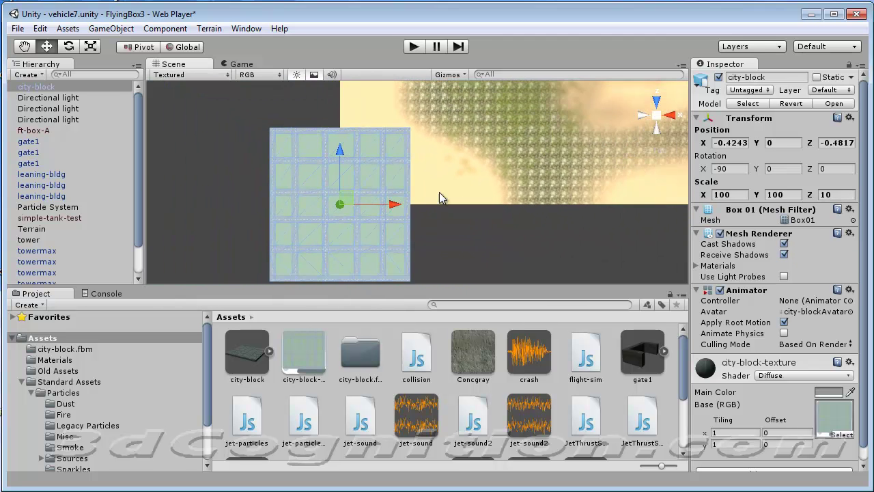
scroll(432, 201, "down", 4)
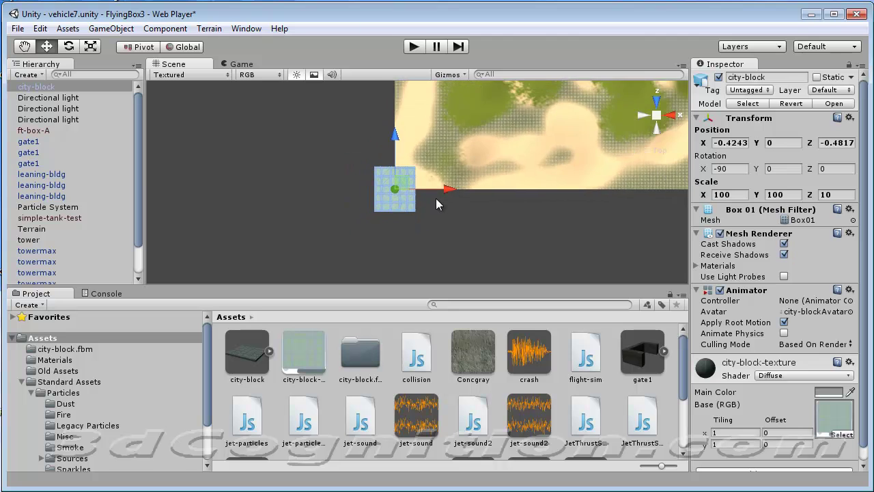
middle_click_drag(436, 198, 362, 274)
scroll(362, 274, "down", 1)
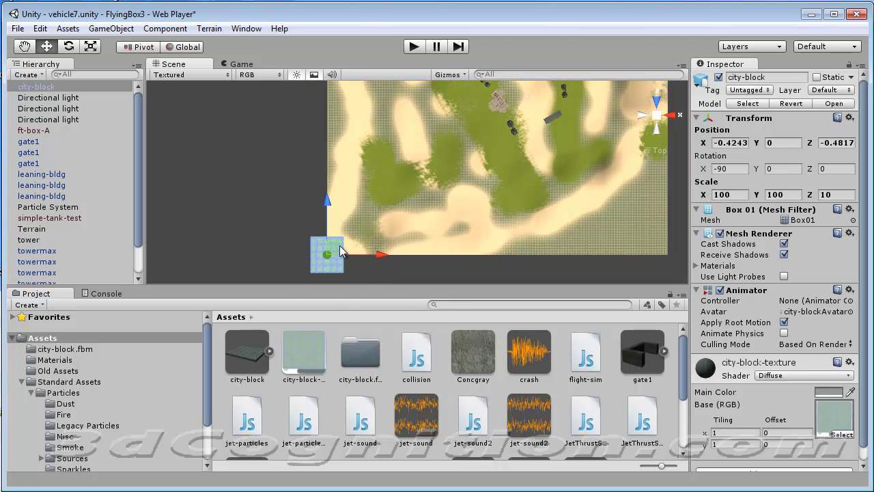
left_click_drag(339, 250, 543, 110)
middle_click_drag(543, 110, 430, 234)
scroll(432, 232, "up", 1)
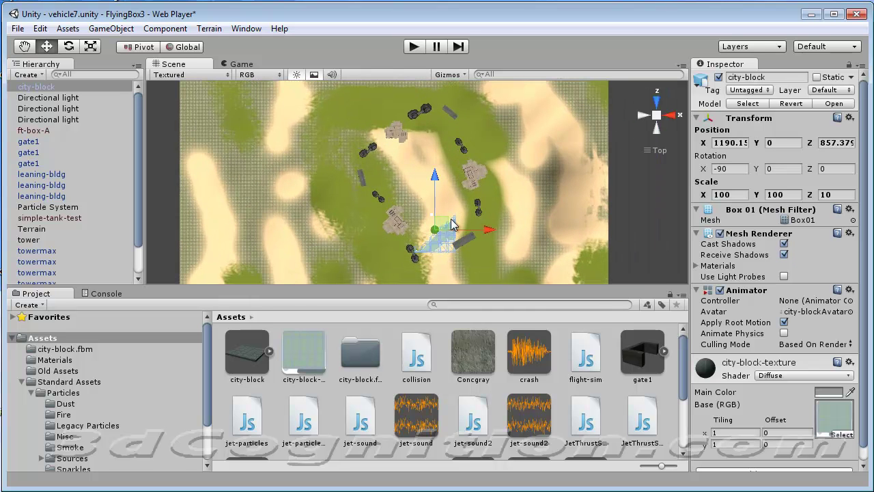
left_click_drag(447, 226, 432, 185)
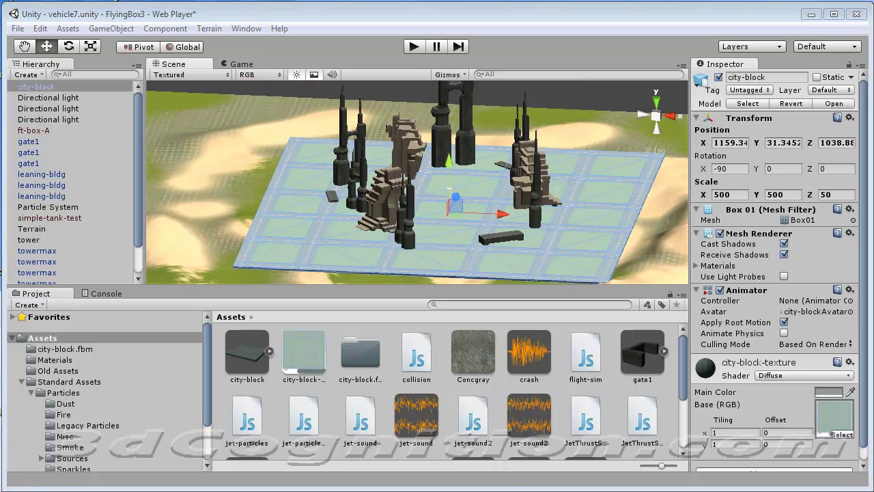
middle_click_drag(489, 198, 417, 198)
left_click_drag(401, 183, 399, 173)
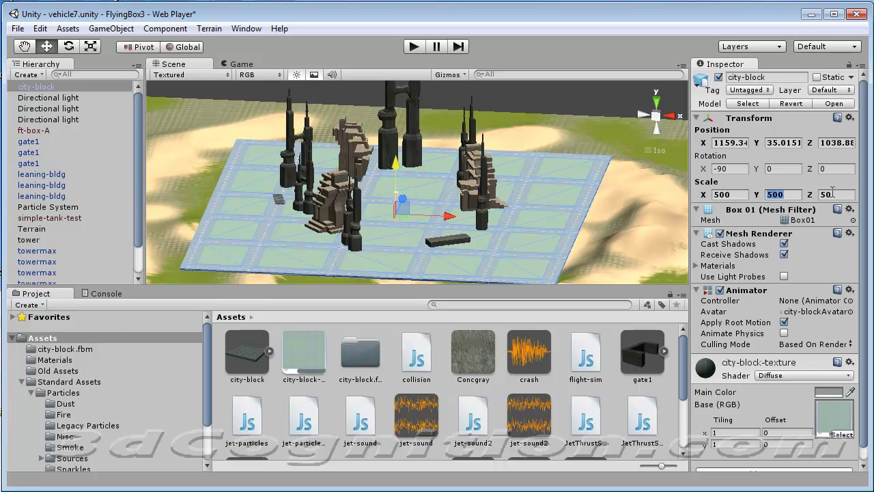
- Briefly start and stop a test run of the game
middle_click_drag(534, 230, 594, 271)
key("ctrl+p")
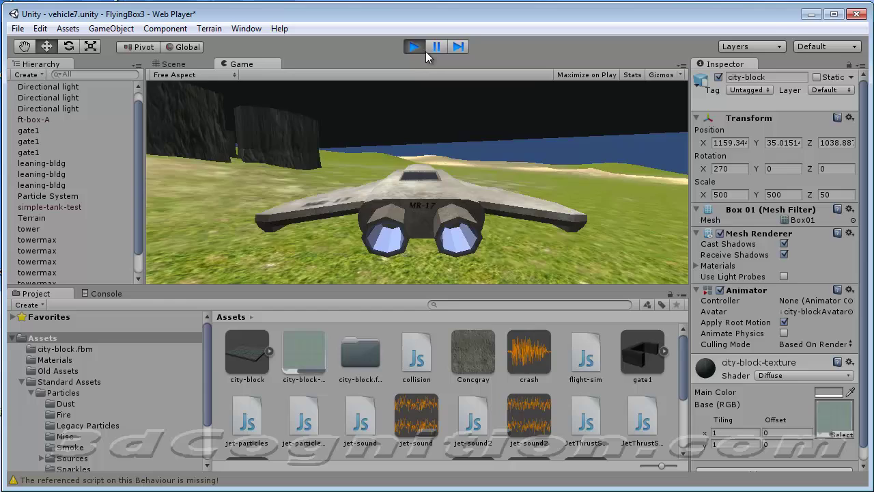
key("ctrl+p")
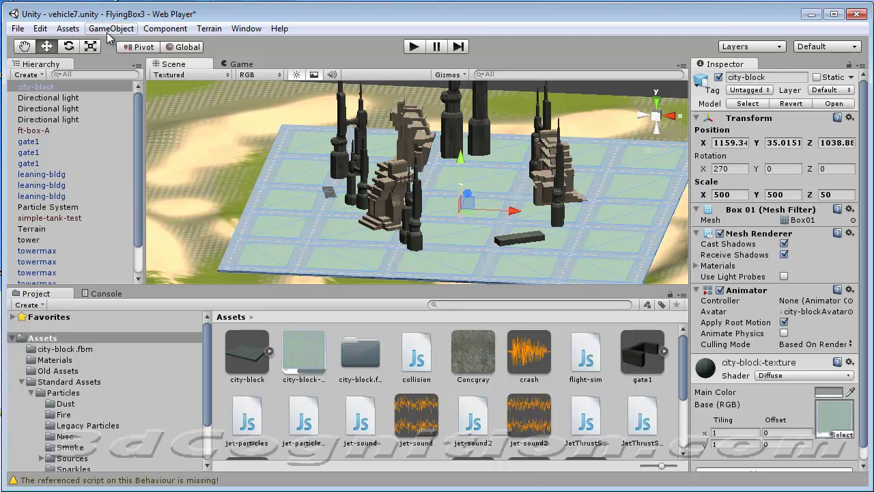
- Add a Physics Box Collider to the city-block, then test-fly the jet and stop
left_click(165, 29)
mouse_move(205, 90)
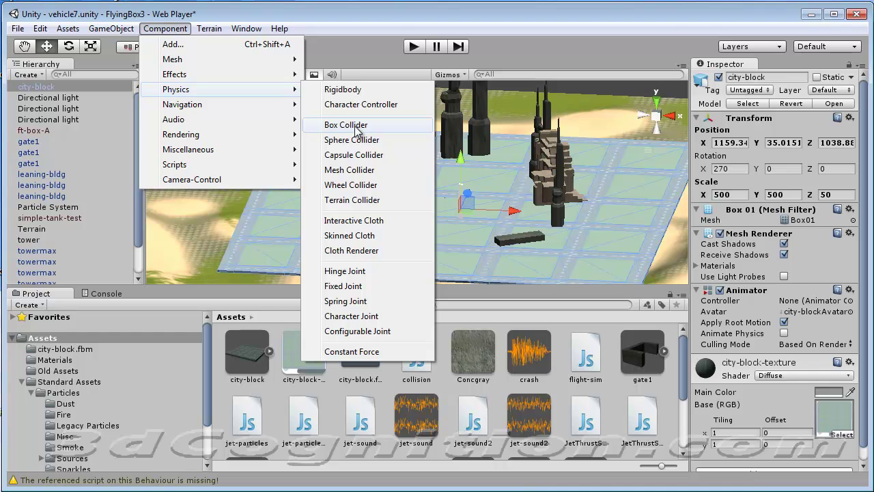
left_click(346, 125)
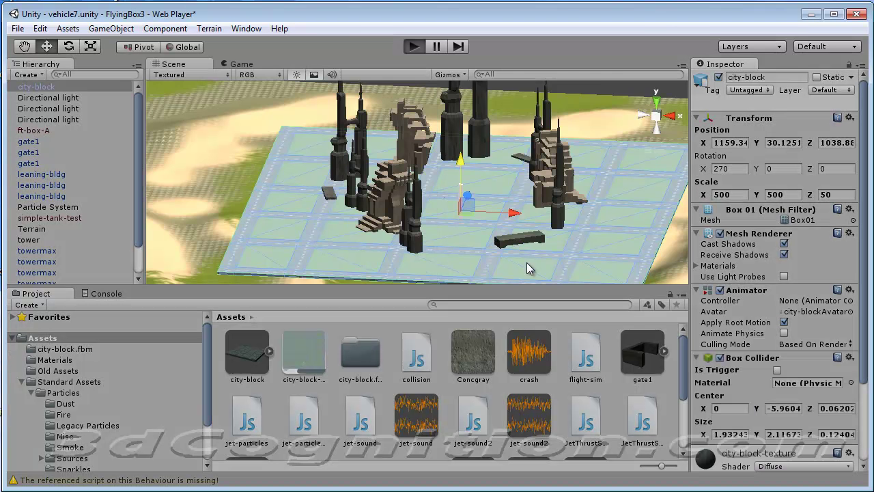
key("ctrl+p")
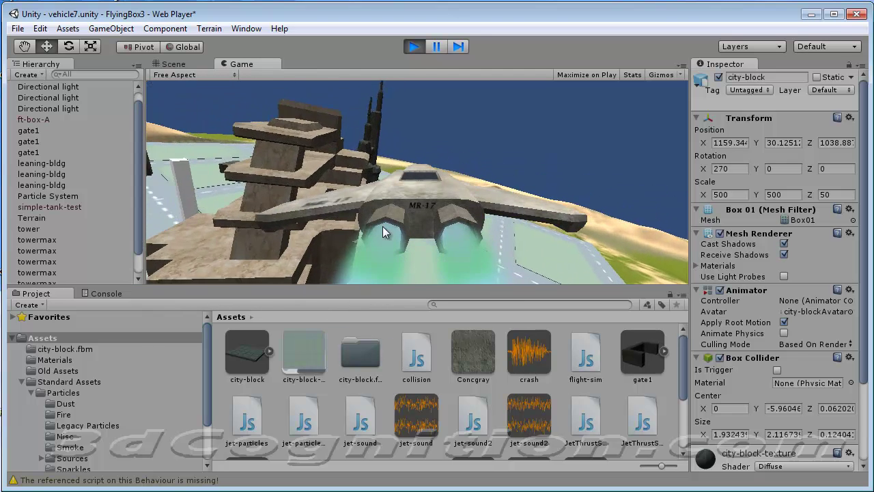
left_click(413, 46)
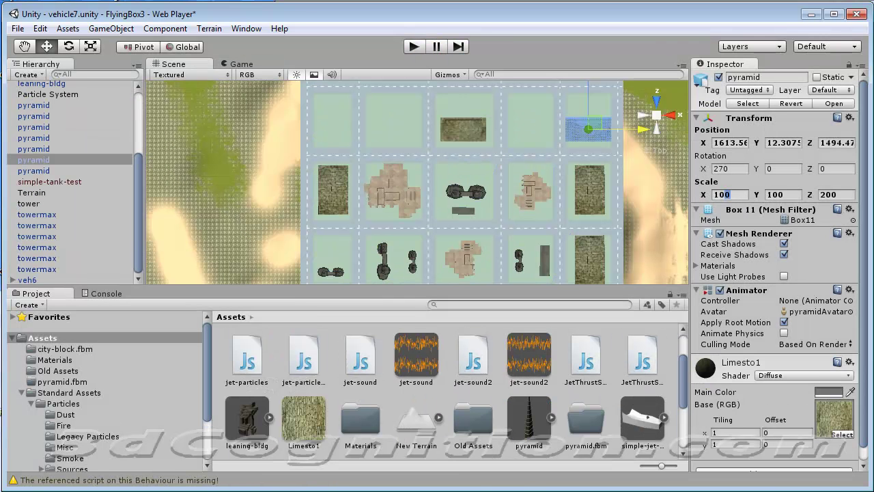
- Start Play mode to fly the jet low over the city block's pyramid buildings
left_click(413, 47)
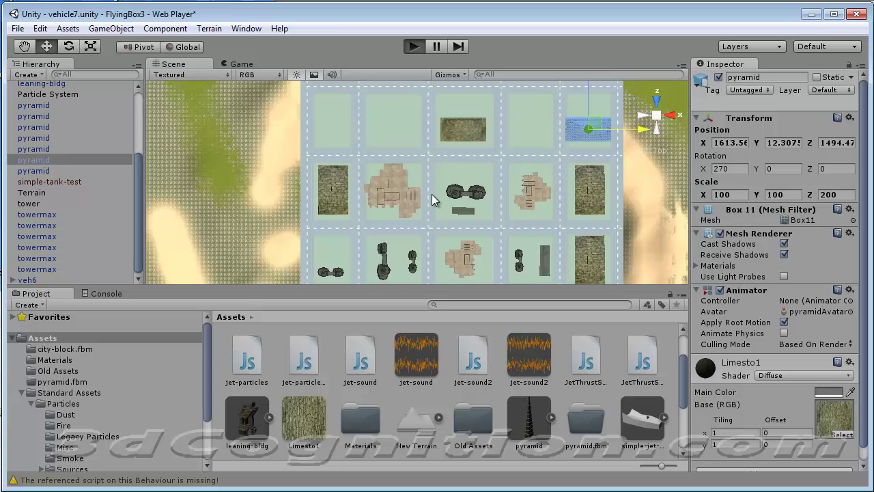